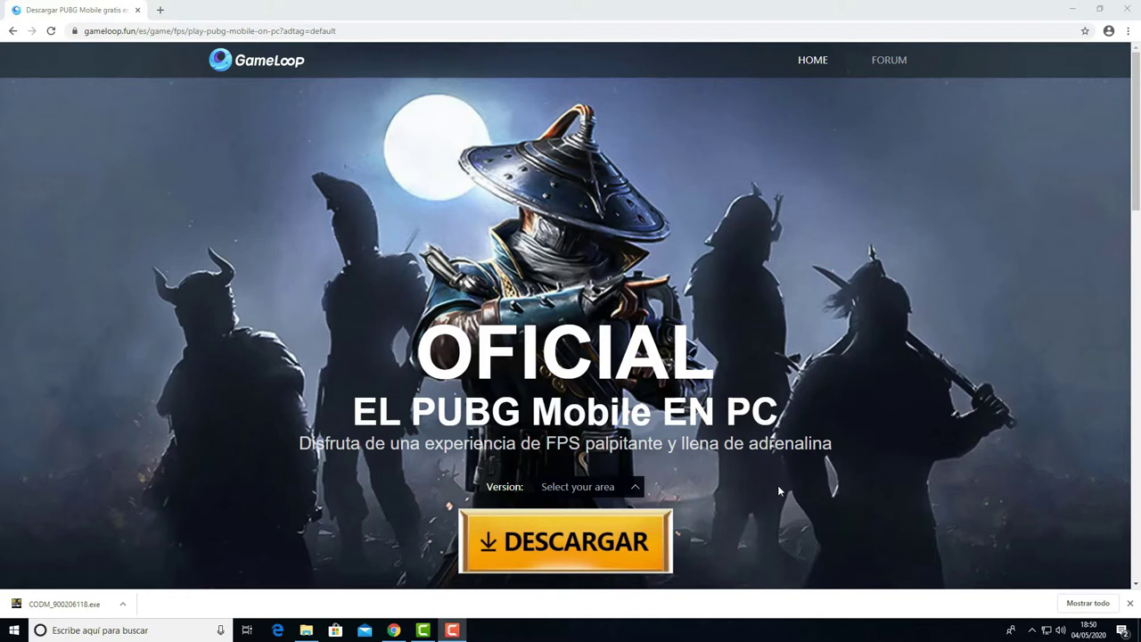
# Download the PUBG Mobile PC installer with the version set to Other Regions and launch the downloaded file
pyautogui.scroll(-1, 777, 490)
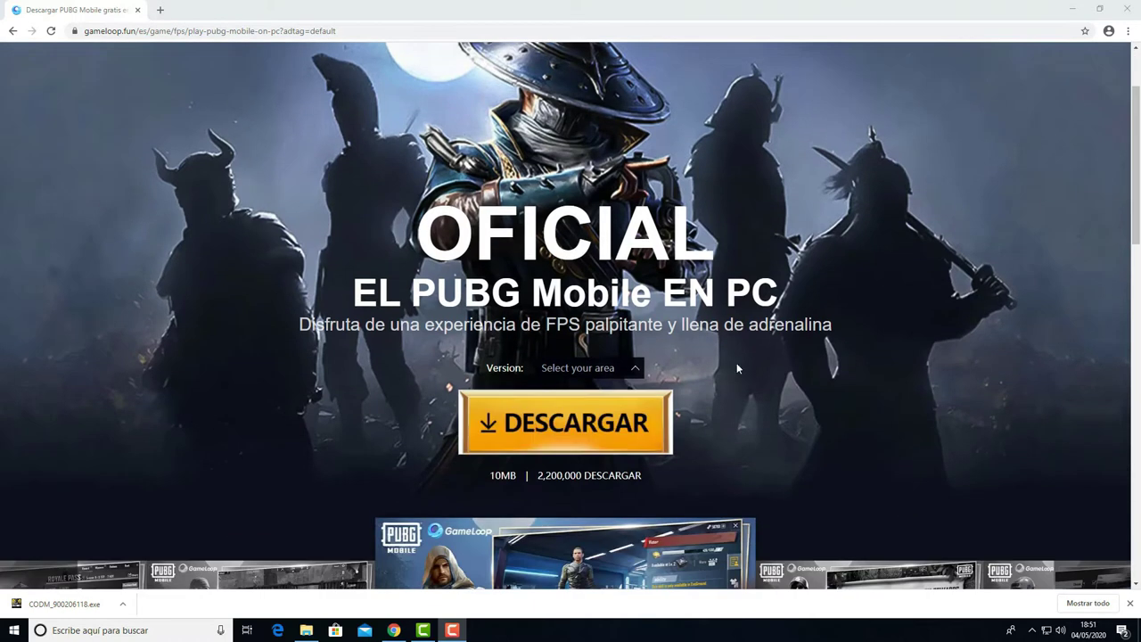
pyautogui.click(609, 366)
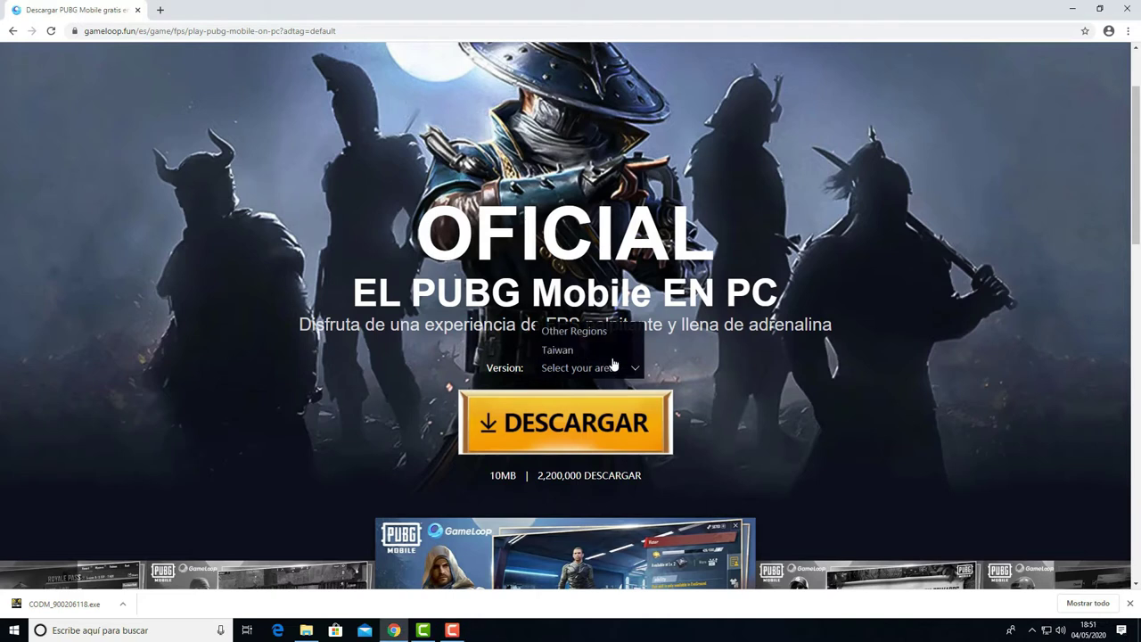
pyautogui.doubleClick(606, 336)
pyautogui.click(918, 262)
pyautogui.click(584, 426)
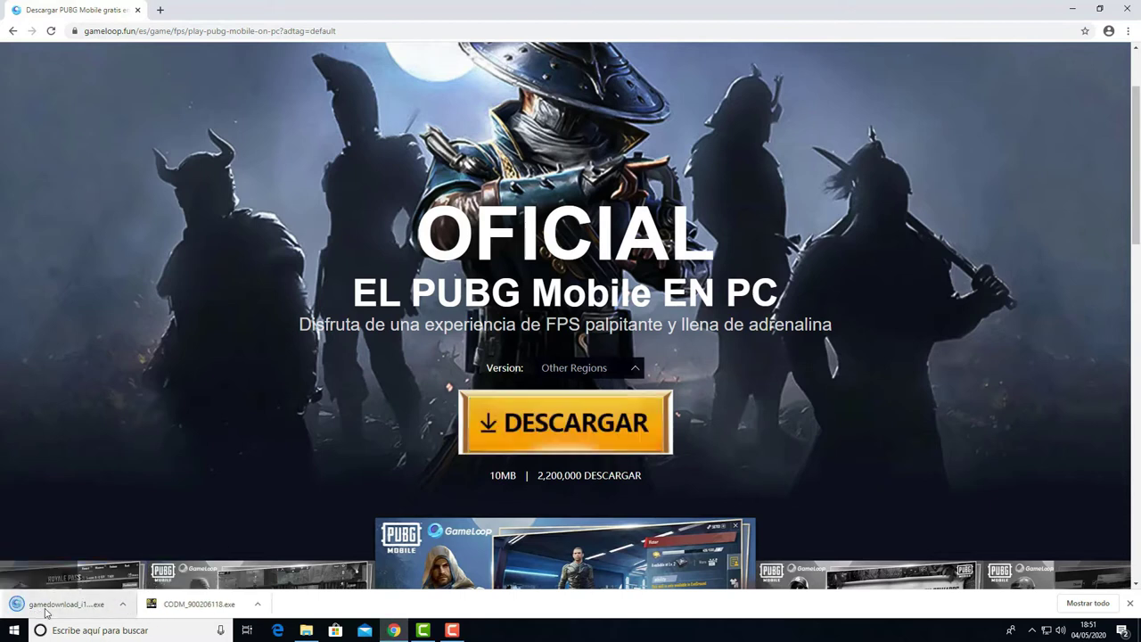
pyautogui.click(46, 610)
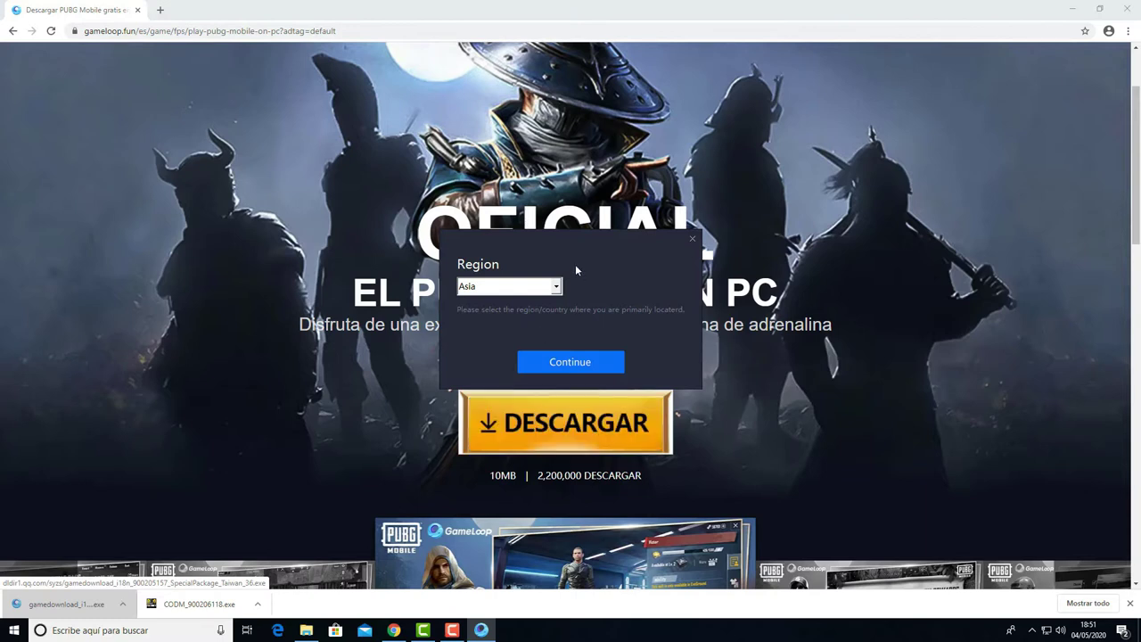
# Set the installer's region to Europe and the country to Spain, and continue
pyautogui.click(534, 288)
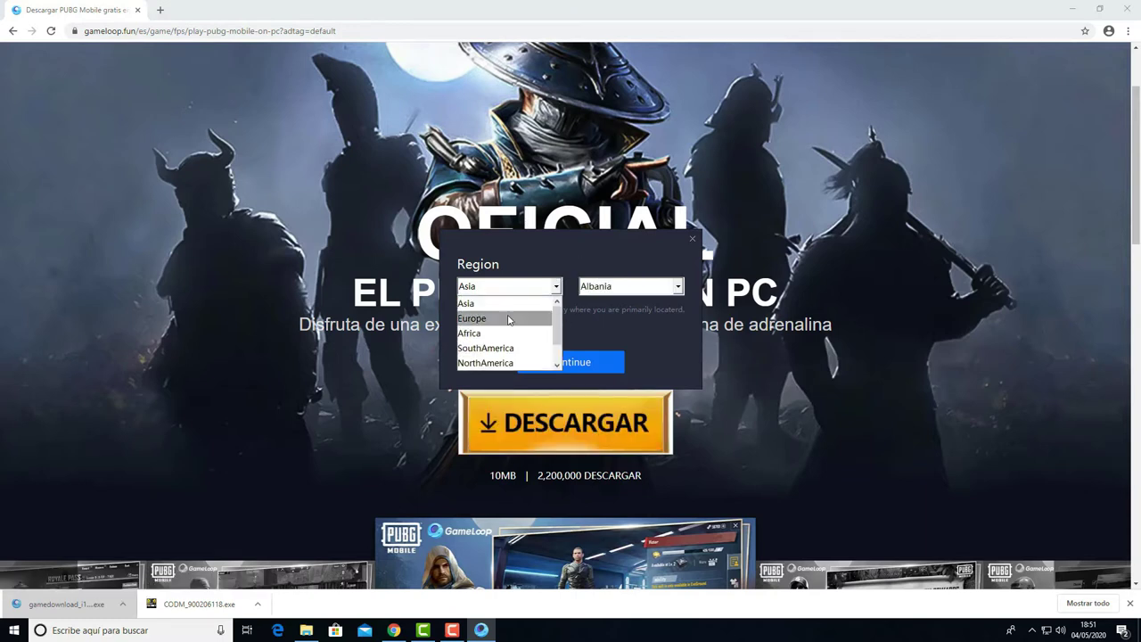
pyautogui.click(543, 320)
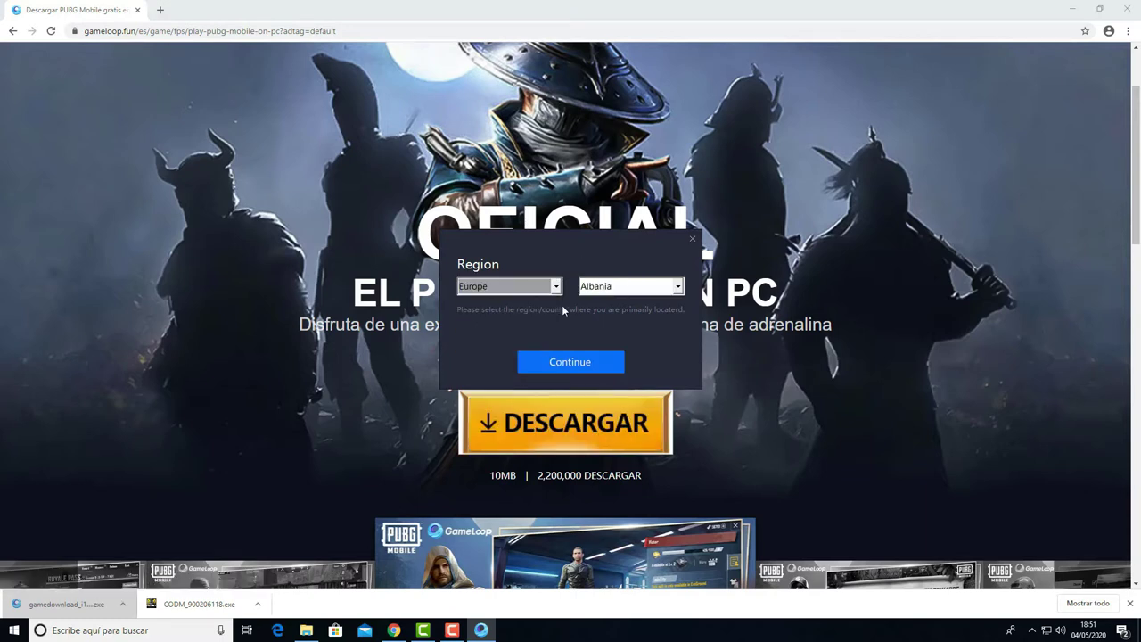
pyautogui.click(628, 286)
pyautogui.scroll(-2, 654, 335)
pyautogui.scroll(-1, 656, 330)
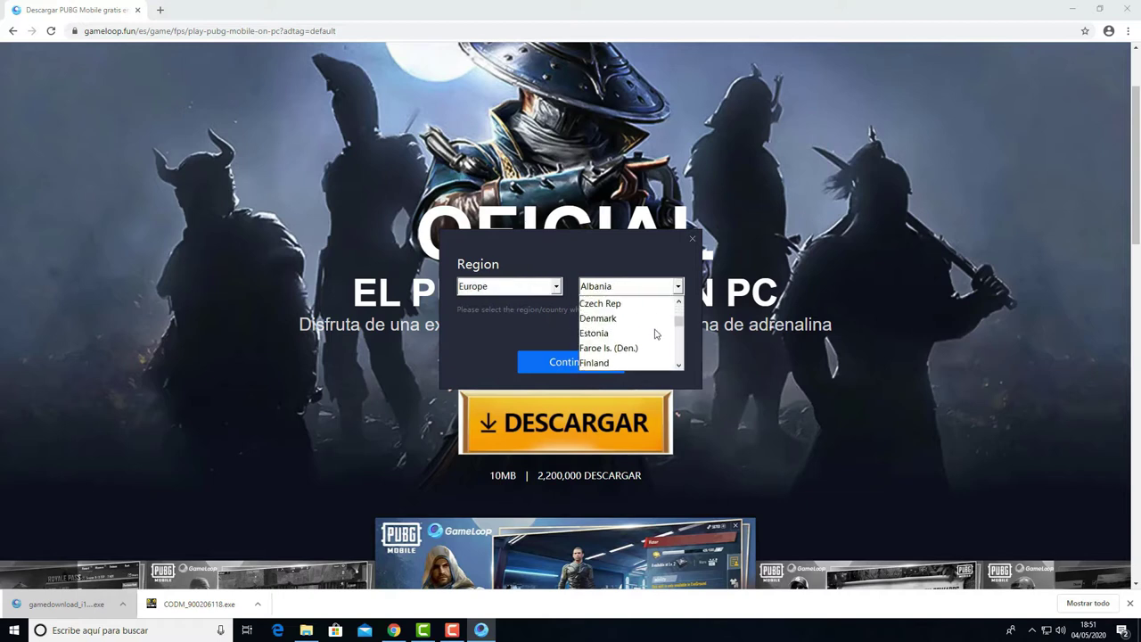
pyautogui.scroll(-2, 675, 326)
pyautogui.moveTo(678, 325); pyautogui.dragTo(681, 356)
pyautogui.click(624, 337)
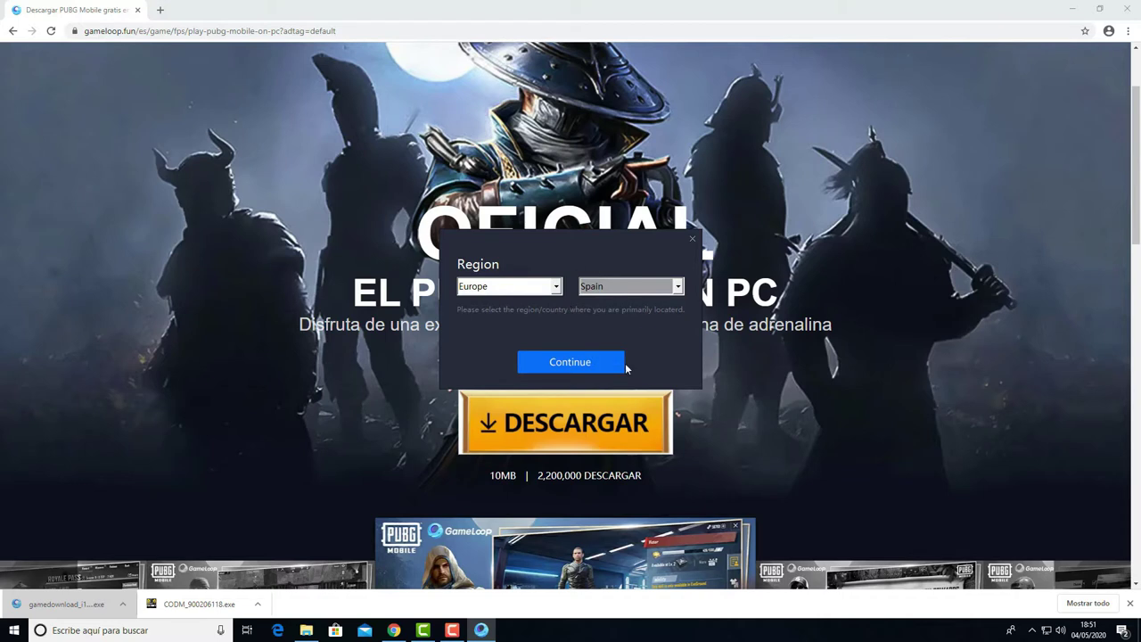
pyautogui.click(568, 366)
# Enter the date of birth in the installer and continue
pyautogui.click(554, 289)
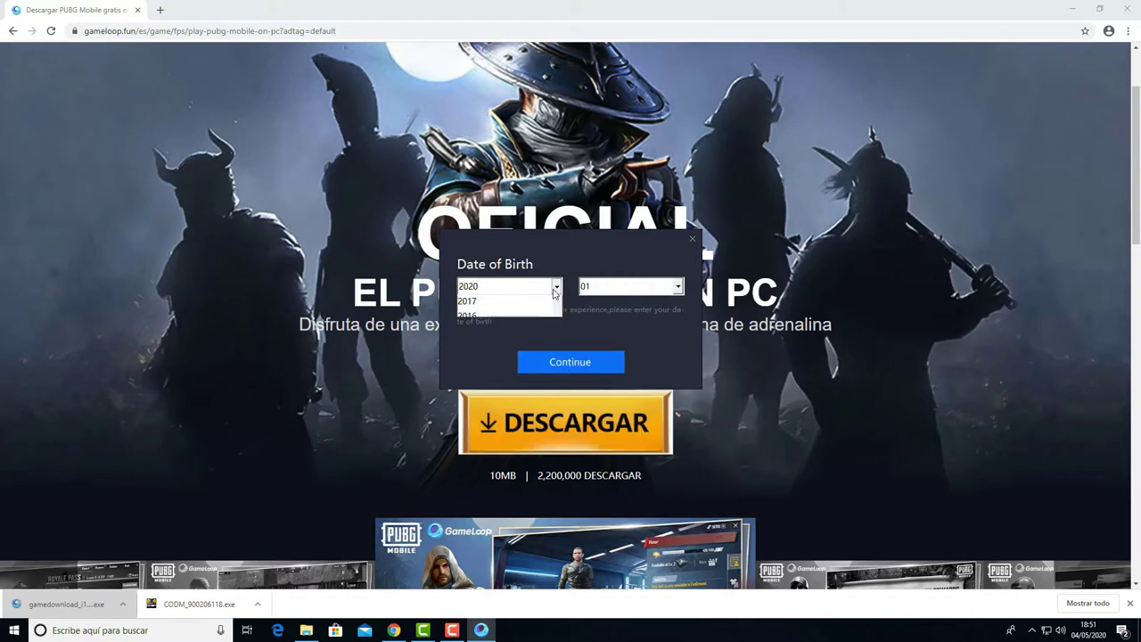
pyautogui.scroll(-3, 520, 330)
pyautogui.moveTo(556, 316); pyautogui.dragTo(557, 358)
pyautogui.click(560, 361)
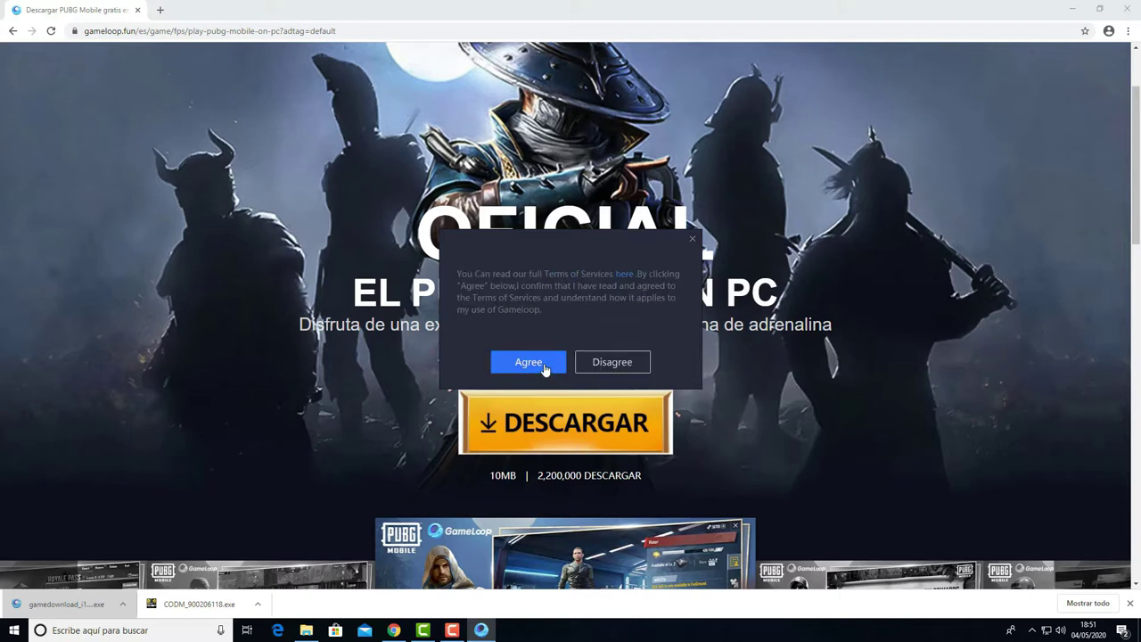
# Agree to the Terms of Services, and install and start GameLoop
pyautogui.click(535, 362)
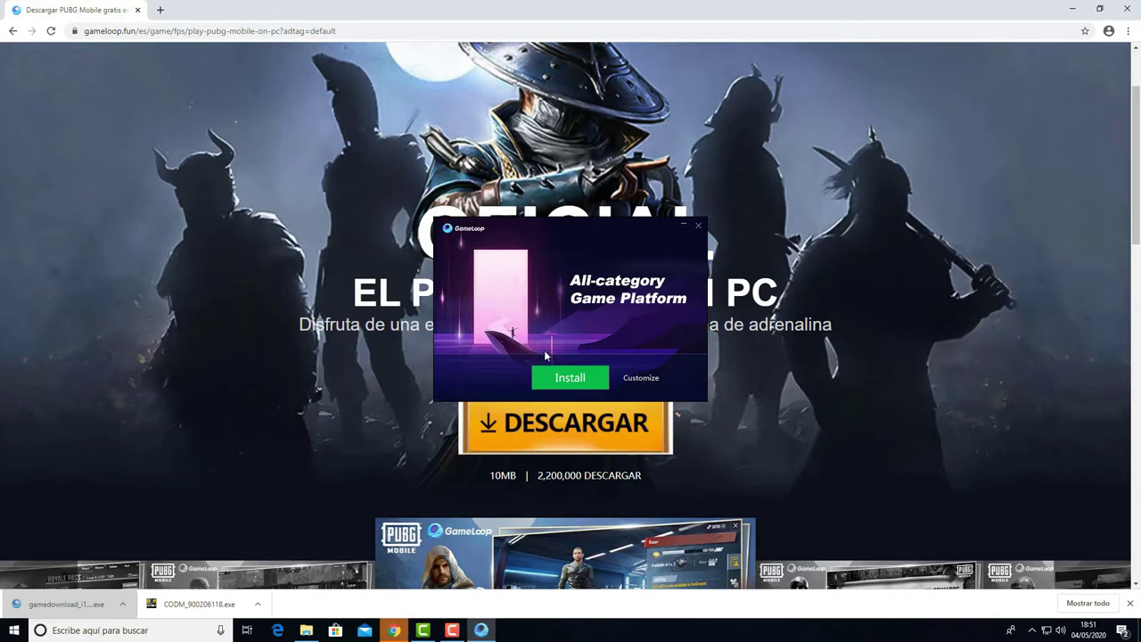
pyautogui.click(581, 379)
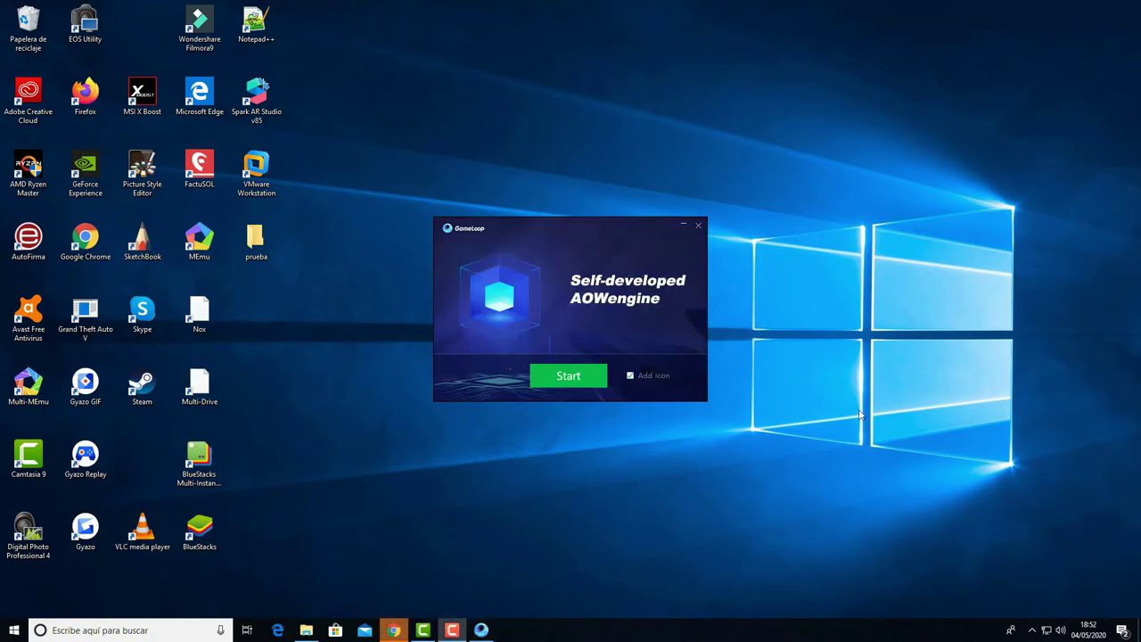
pyautogui.click(568, 376)
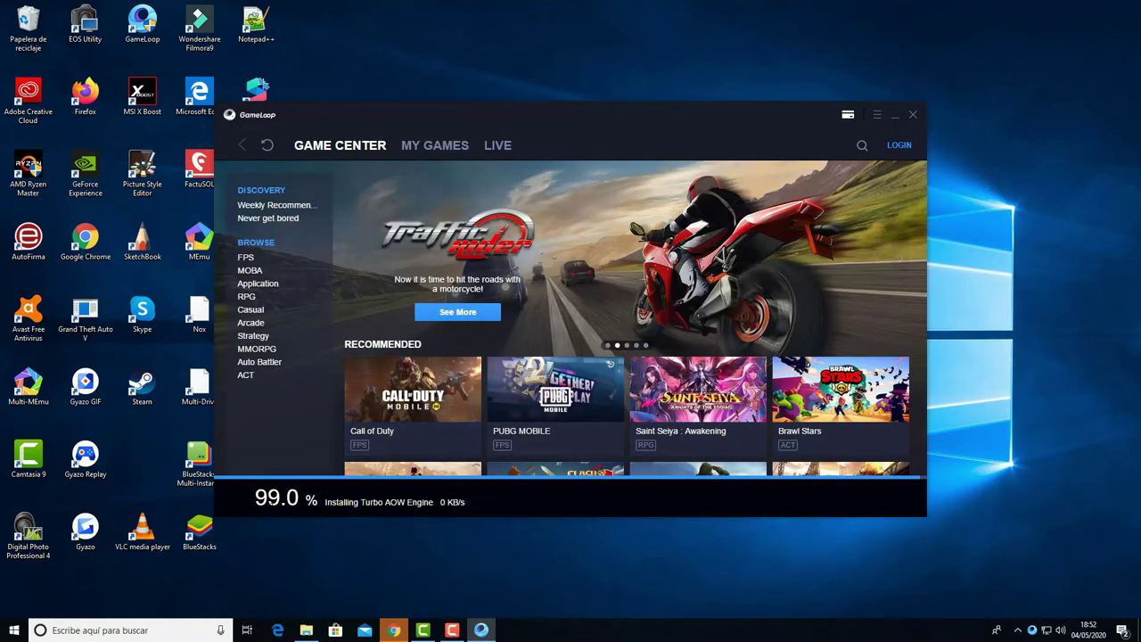
# Search the Game Center for PUBG and download PUBG MOBILE from its game page
pyautogui.scroll(-3, 575, 336)
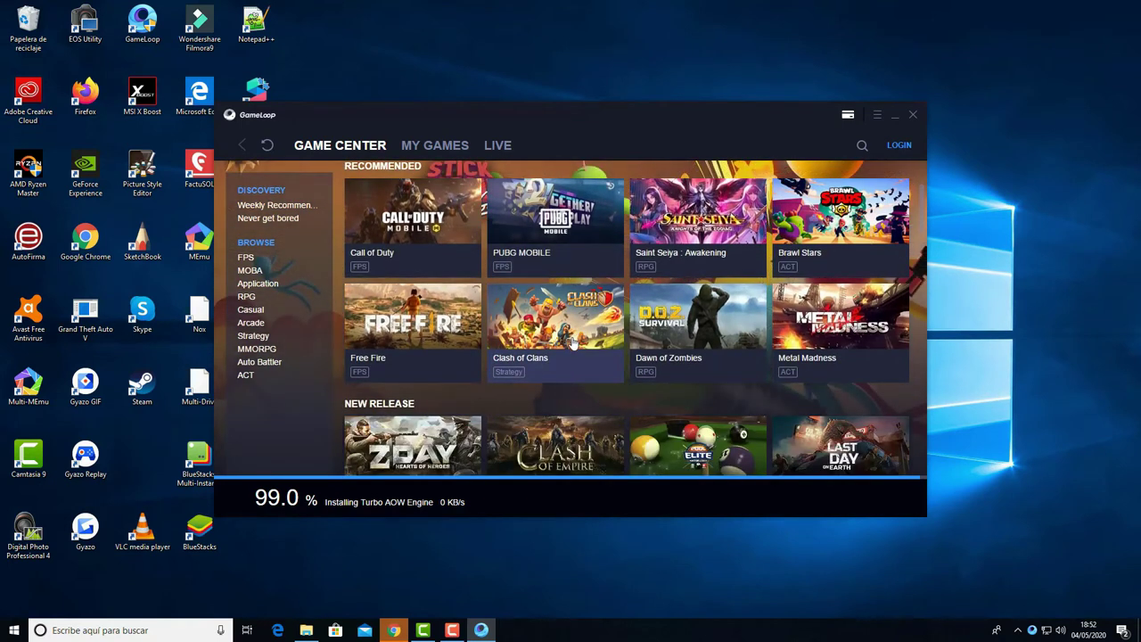
pyautogui.scroll(3, 573, 343)
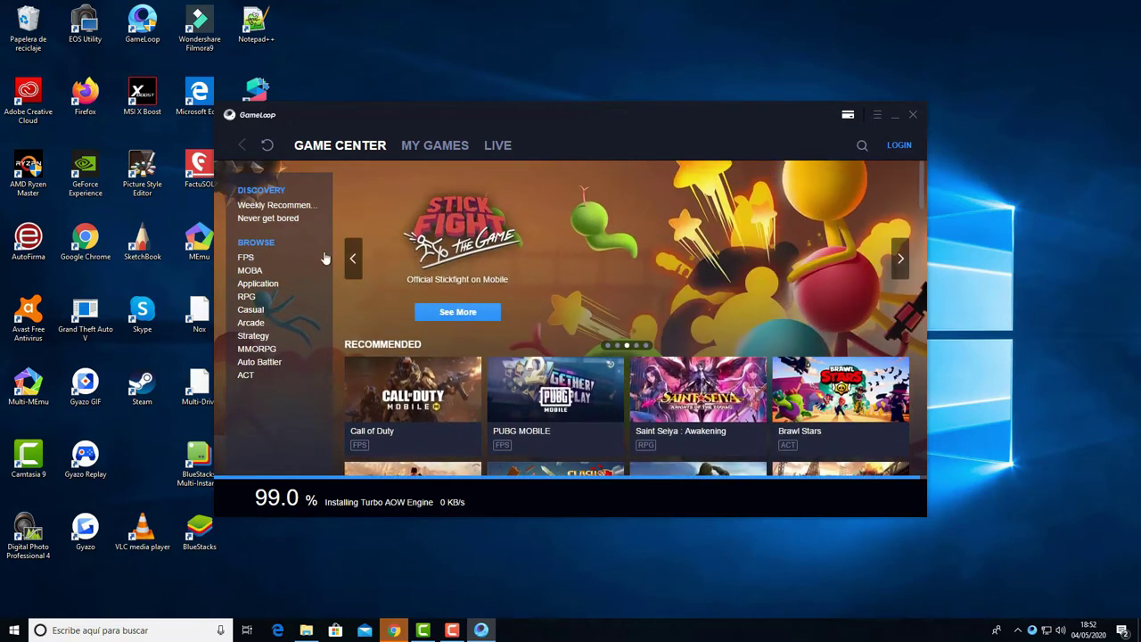
pyautogui.click(862, 144)
pyautogui.click(826, 183)
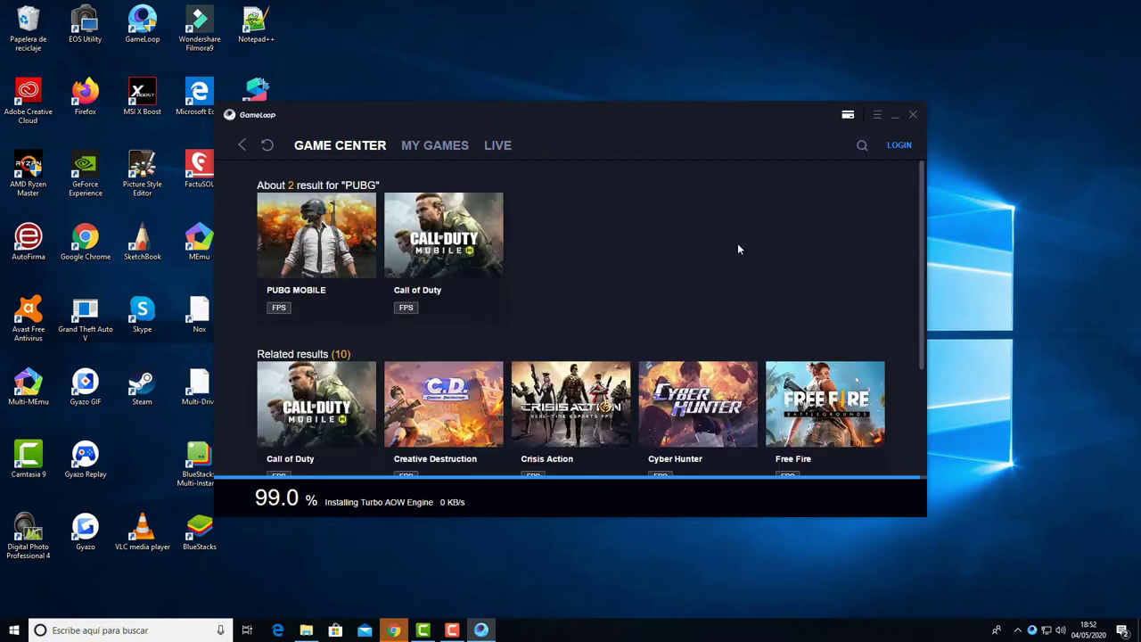
pyautogui.click(370, 254)
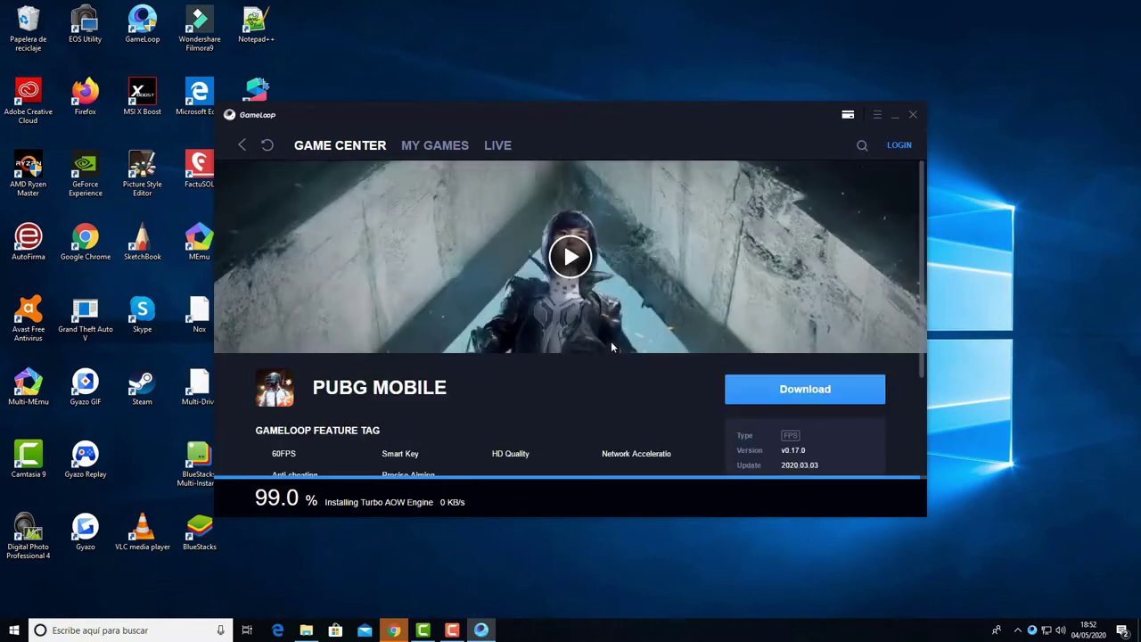
pyautogui.click(775, 389)
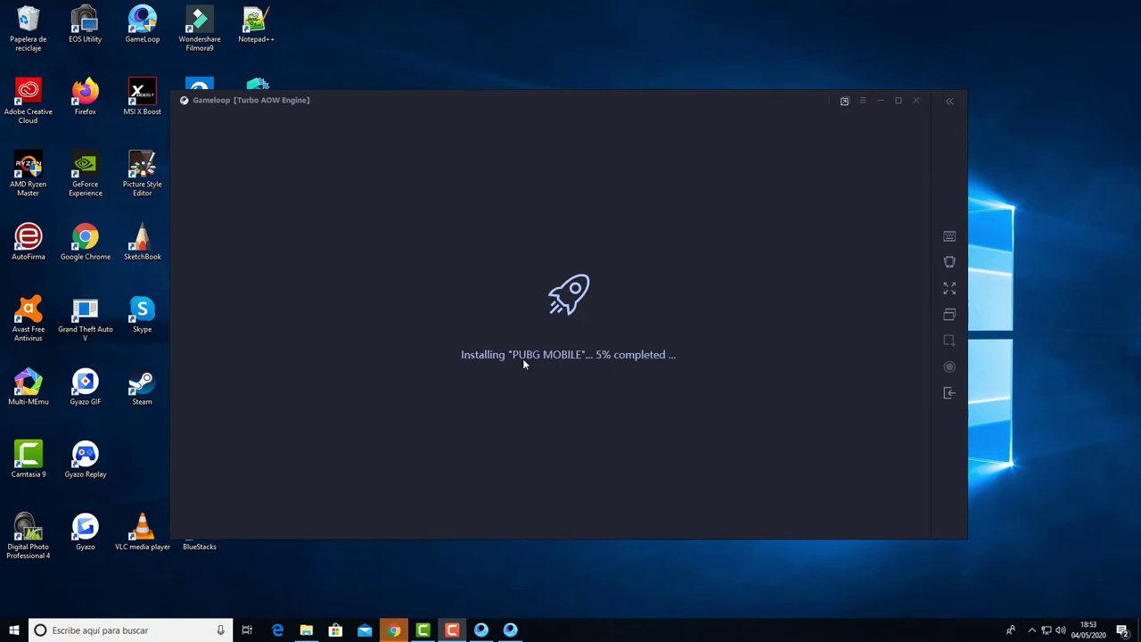
# Save High Definition 1080P as the game resolution, postponing the restart, and dismiss the game's permission and update notices
pyautogui.moveTo(582, 98); pyautogui.dragTo(598, 140)
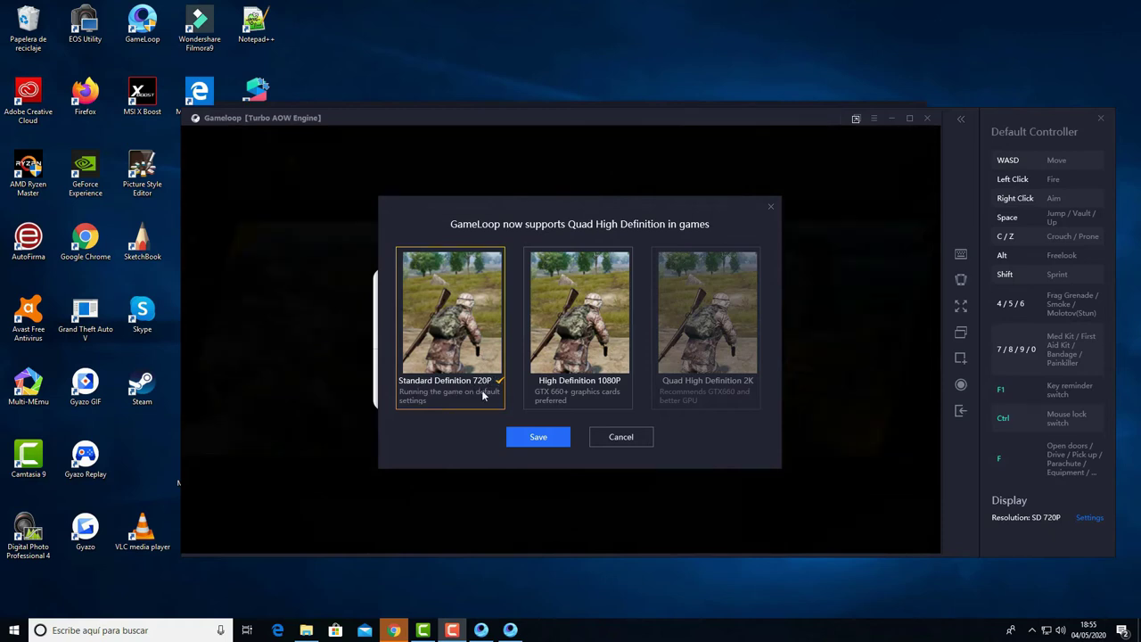
pyautogui.click(585, 311)
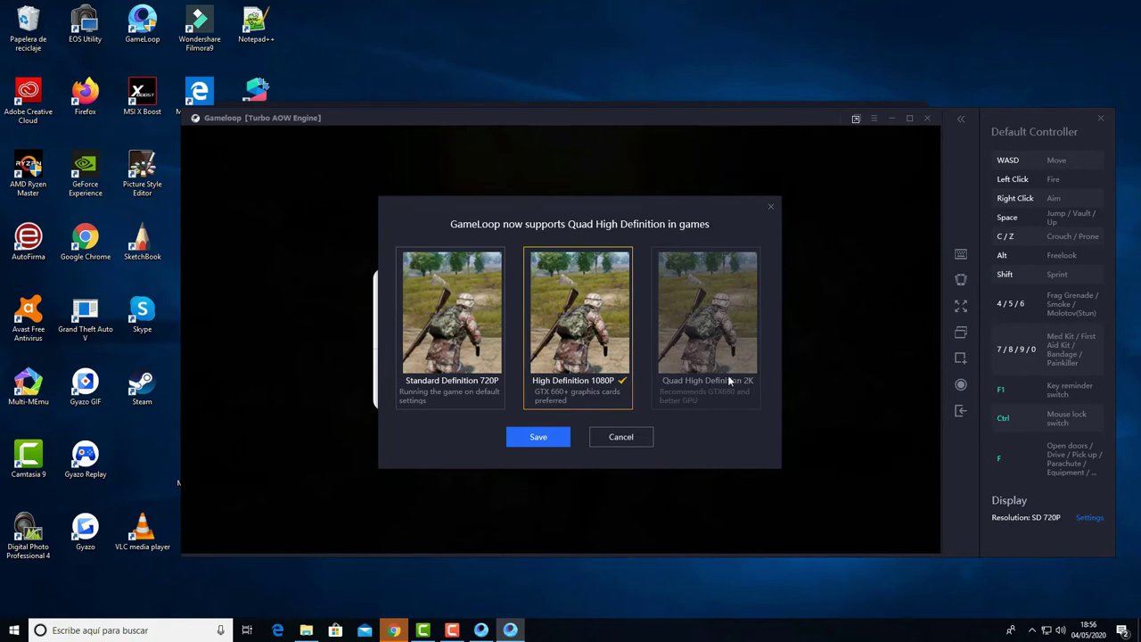
pyautogui.click(551, 443)
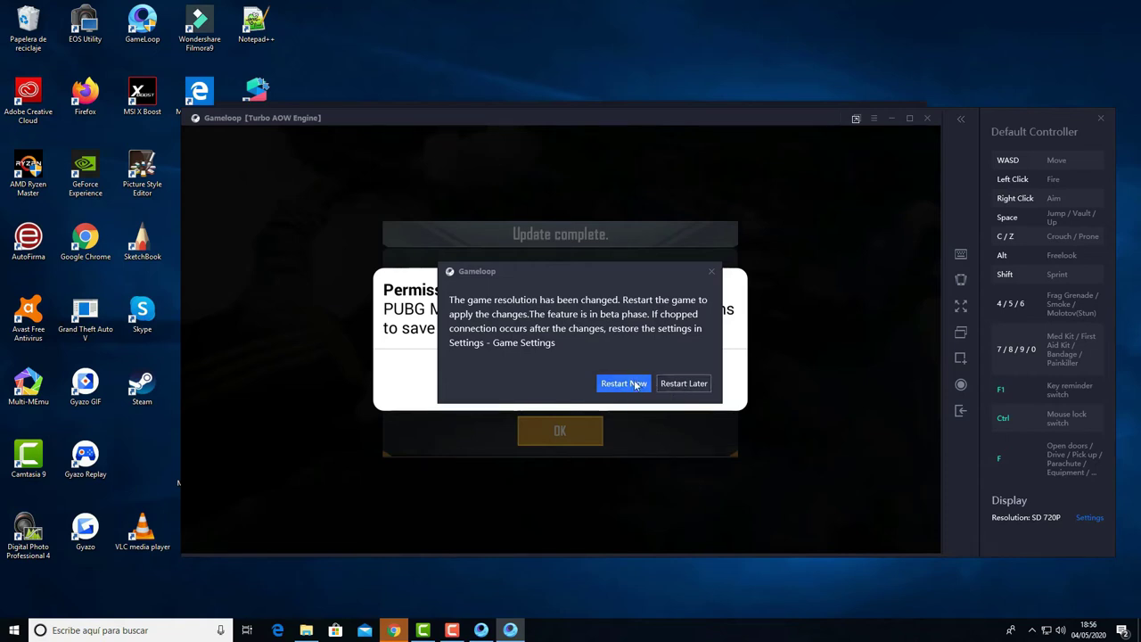
pyautogui.click(676, 387)
pyautogui.click(552, 385)
pyautogui.click(573, 434)
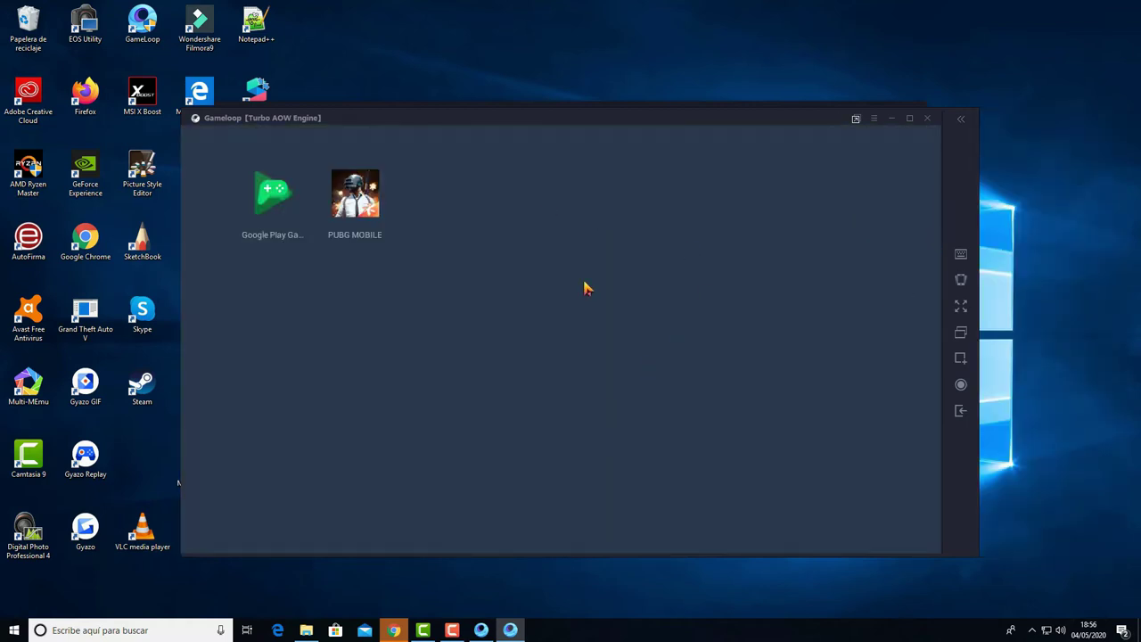
# Close the Game Center window and launch PUBG MOBILE in the emulator, repositioning its window so it is fully on screen
pyautogui.moveTo(769, 125); pyautogui.dragTo(764, 278)
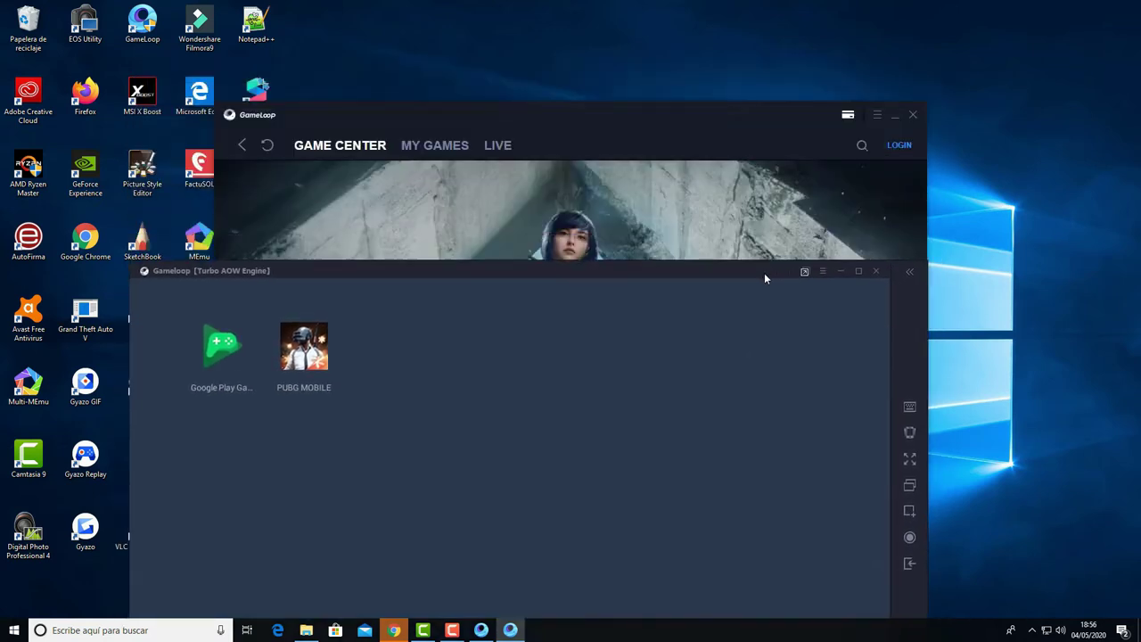
pyautogui.click(913, 114)
pyautogui.moveTo(538, 270); pyautogui.dragTo(756, 174)
pyautogui.moveTo(793, 120); pyautogui.dragTo(680, 104)
pyautogui.click(468, 196)
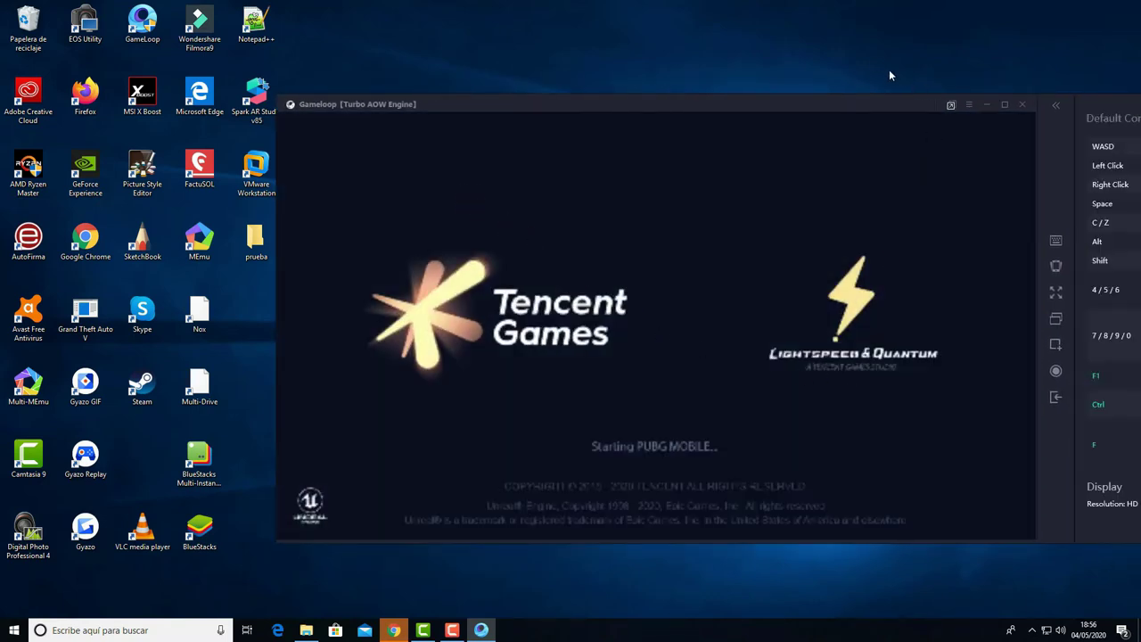
pyautogui.moveTo(847, 96); pyautogui.dragTo(701, 83)
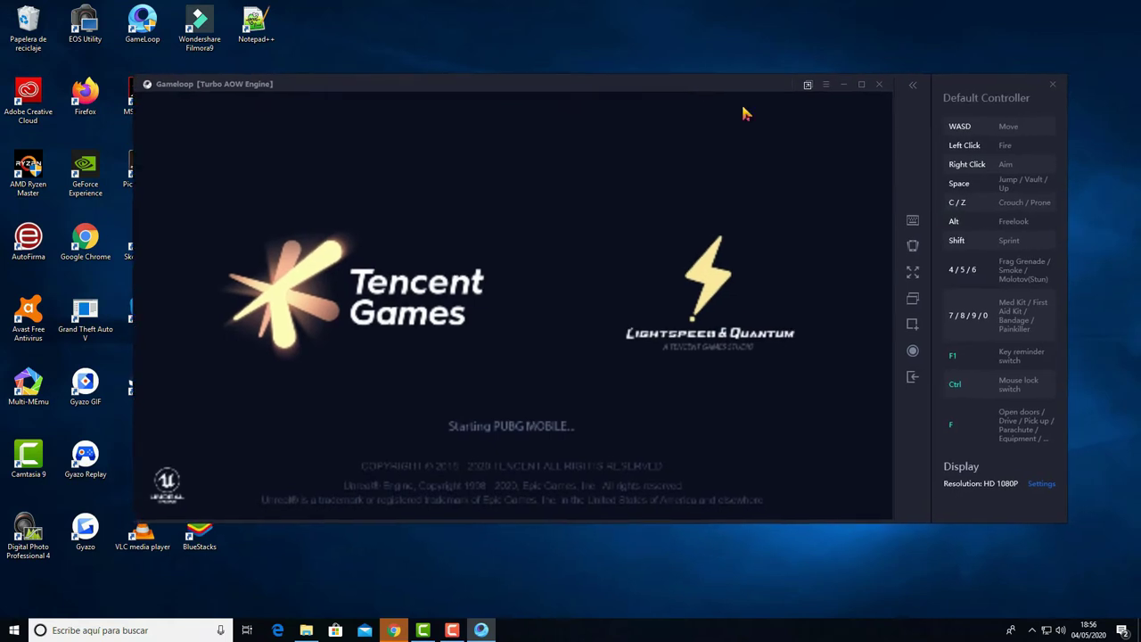
# Change the emulator's language to Español in the basic settings and save the change
pyautogui.click(825, 86)
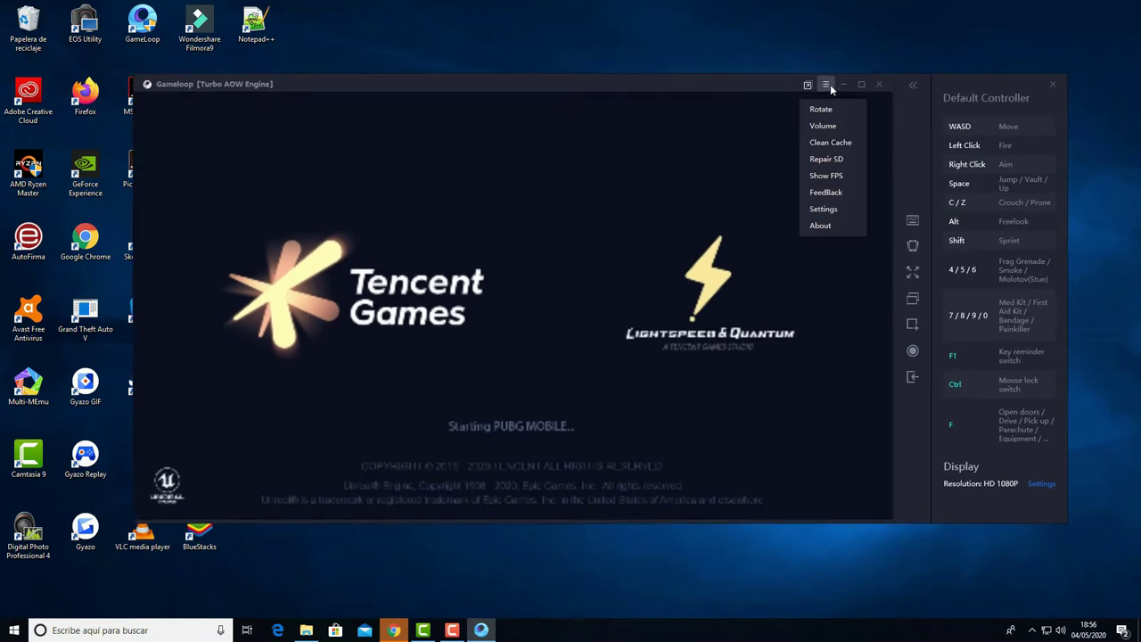
pyautogui.click(833, 208)
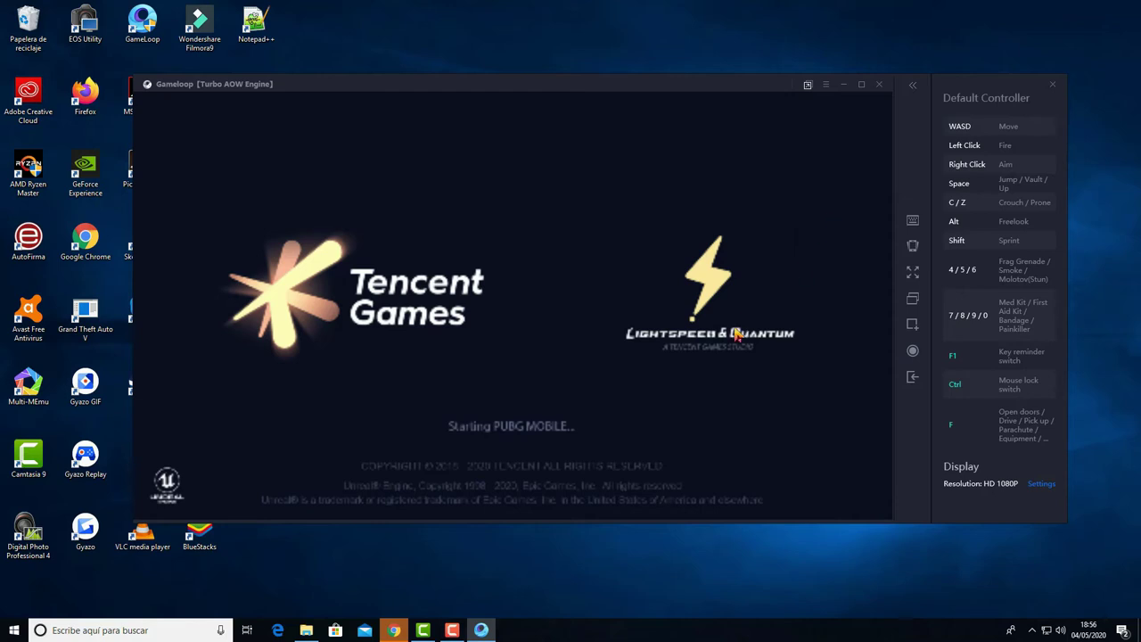
pyautogui.click(498, 355)
pyautogui.scroll(-1, 505, 400)
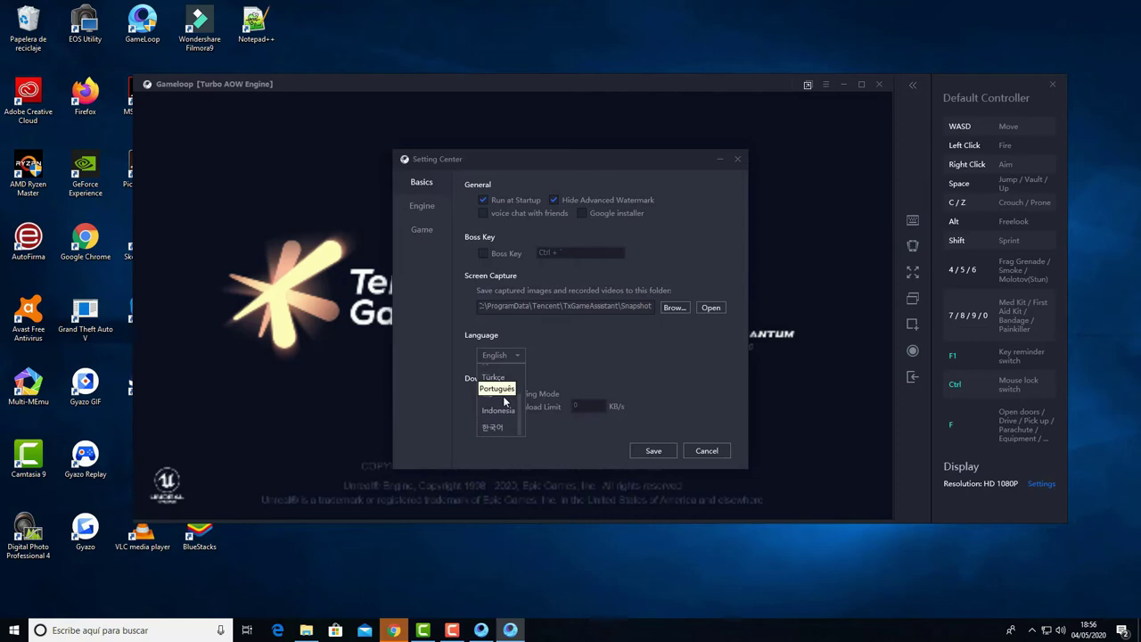
pyautogui.scroll(3, 518, 412)
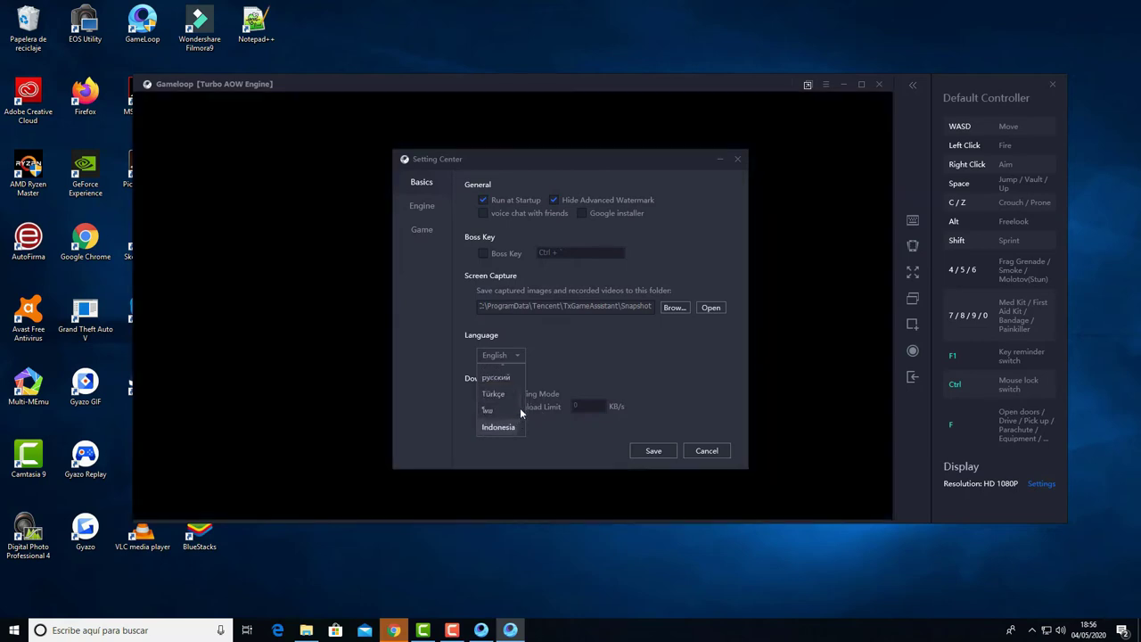
pyautogui.click(520, 387)
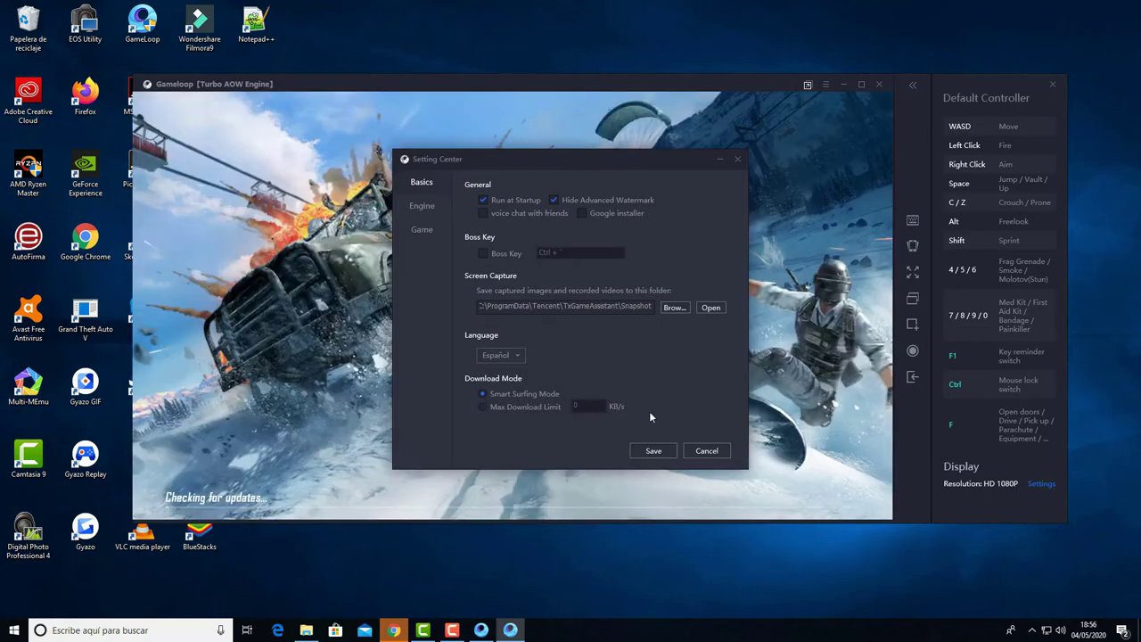
pyautogui.click(653, 451)
pyautogui.click(668, 333)
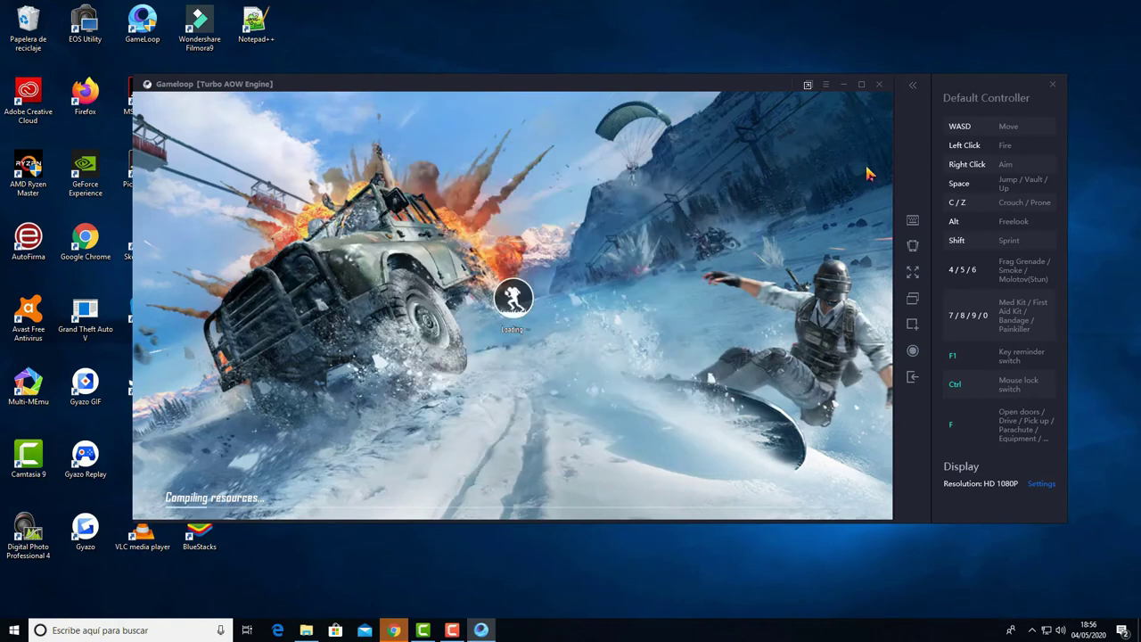
# Reopen the emulator's settings to check the language of the basic options, and save them
pyautogui.click(825, 84)
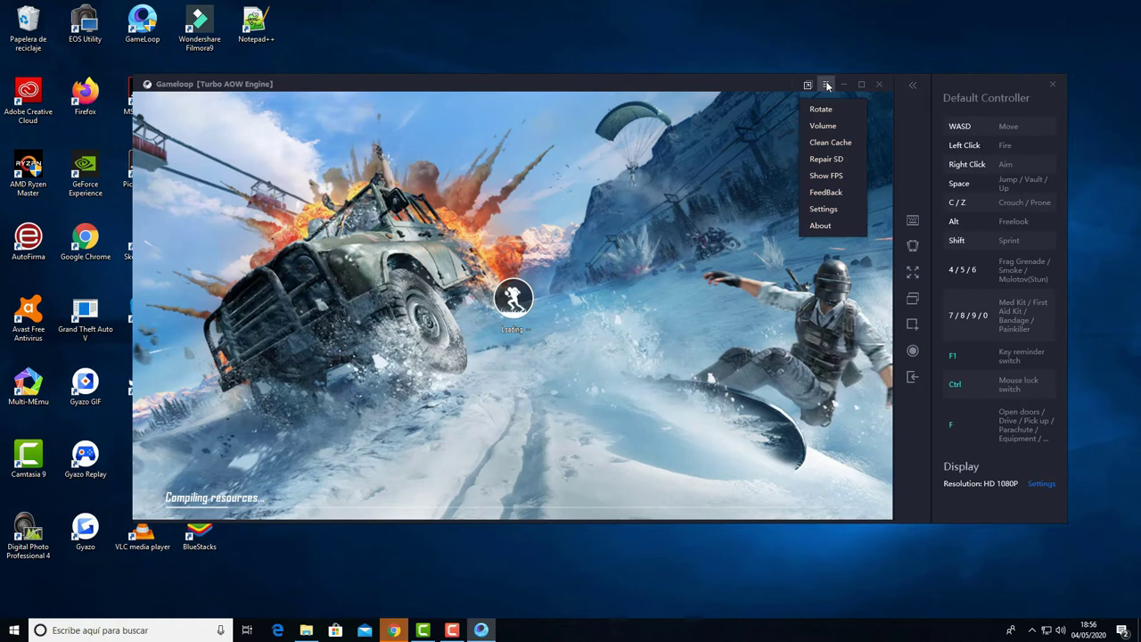
pyautogui.click(824, 208)
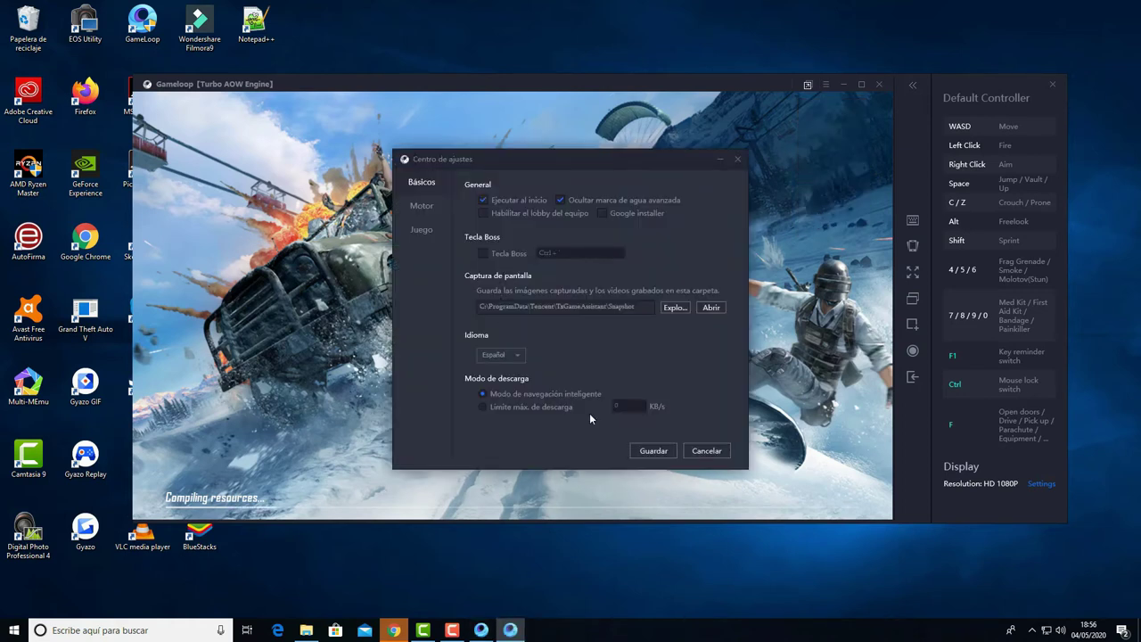
pyautogui.click(664, 452)
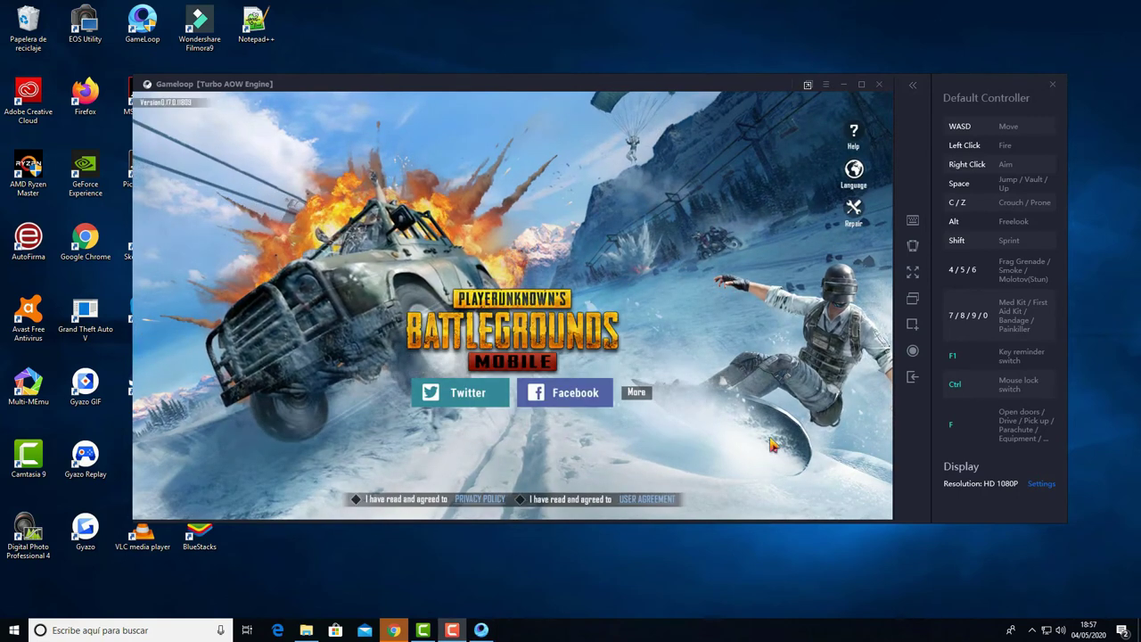
# Set the PUBG MOBILE game resolution to Ultra HD 2K in the display settings, save it and acknowledge the notice
pyautogui.click(1041, 484)
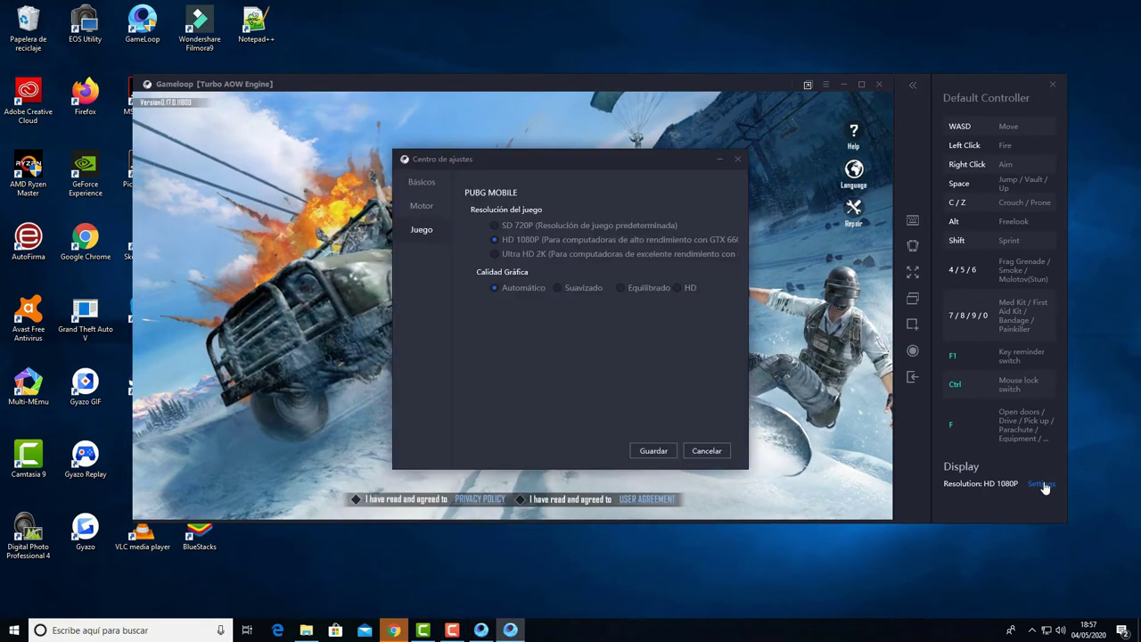
pyautogui.click(504, 256)
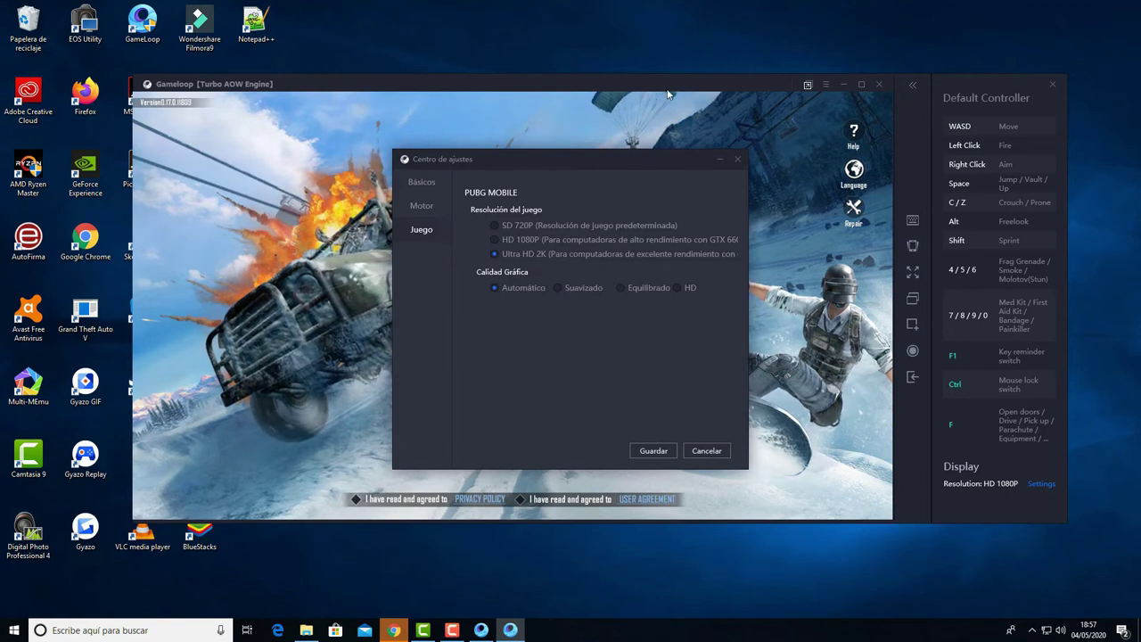
pyautogui.moveTo(629, 154); pyautogui.dragTo(579, 146)
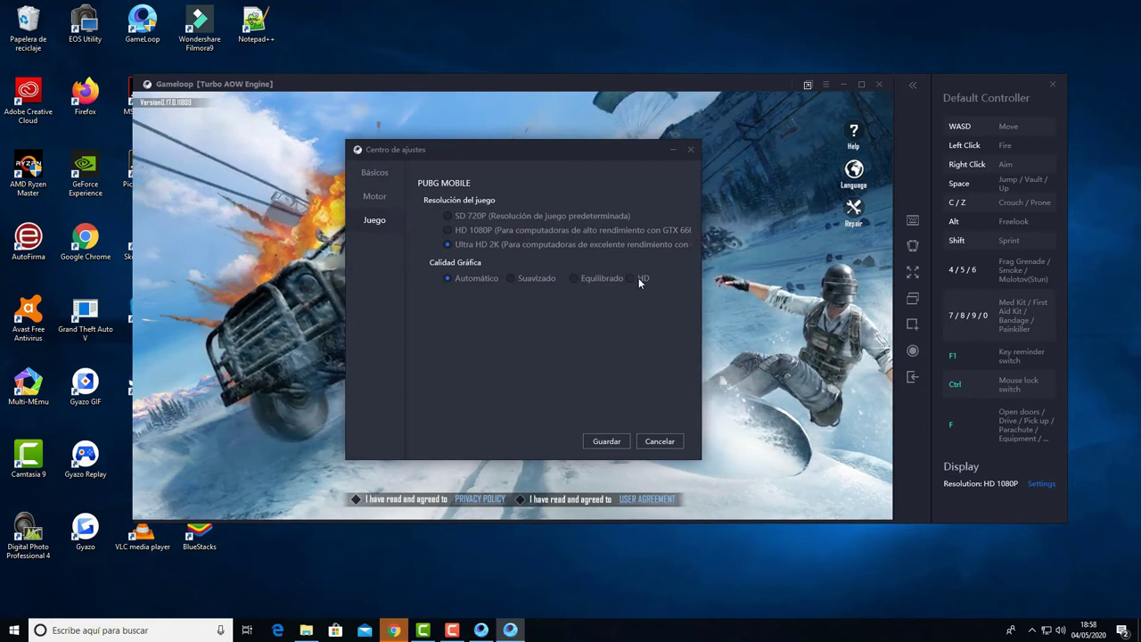
pyautogui.click(608, 440)
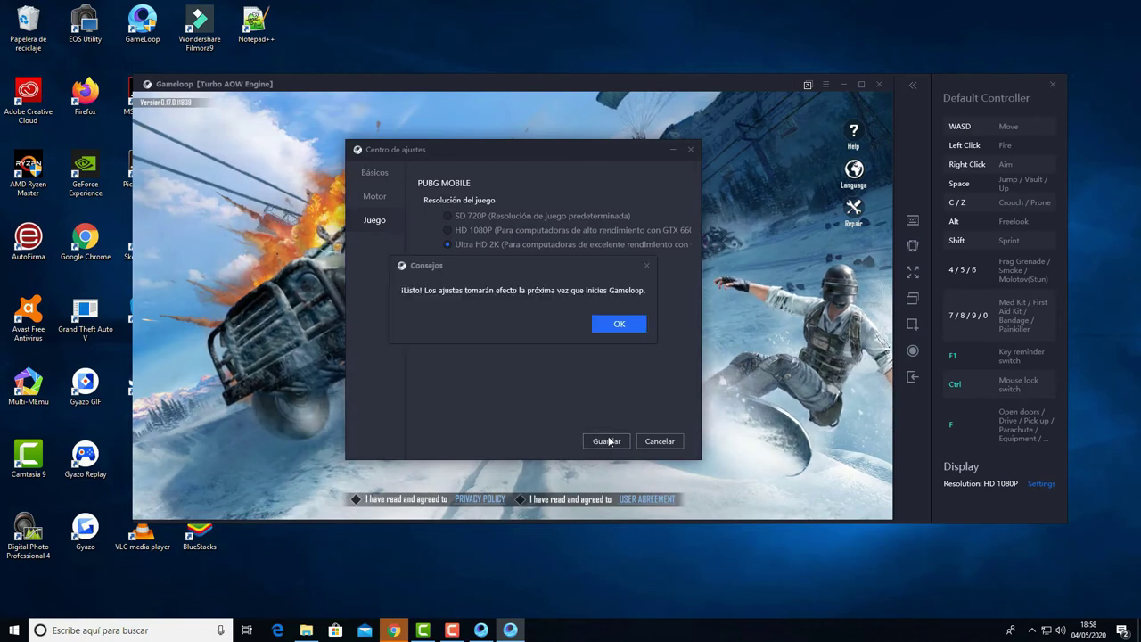
pyautogui.click(619, 323)
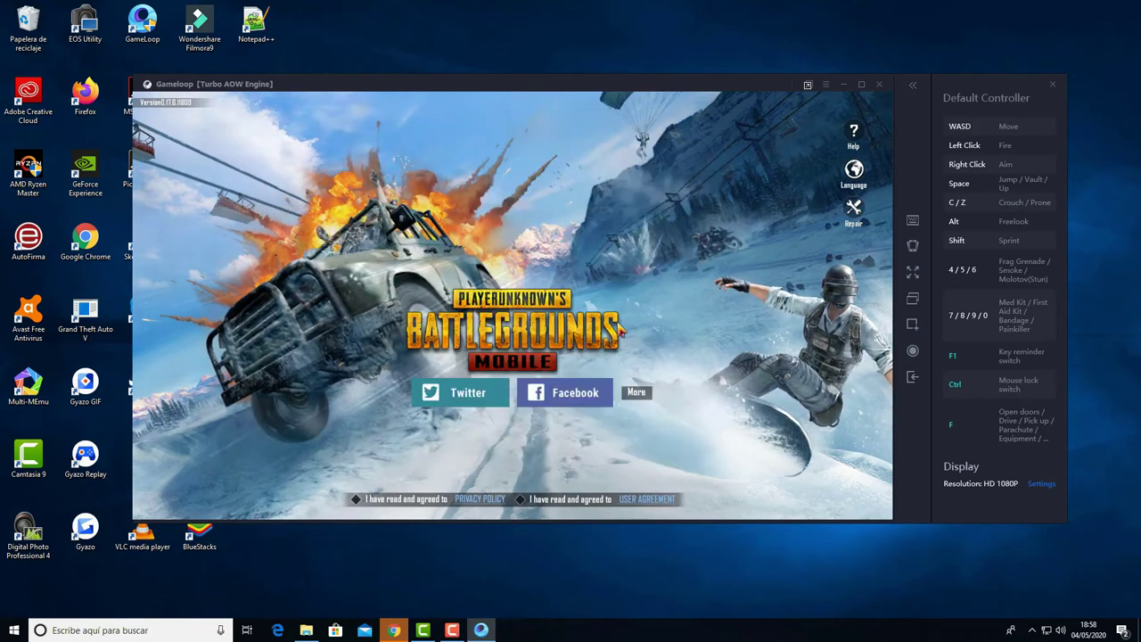
# Exit the emulator, confirming the exit, and start GameLoop again from the desktop
pyautogui.click(879, 84)
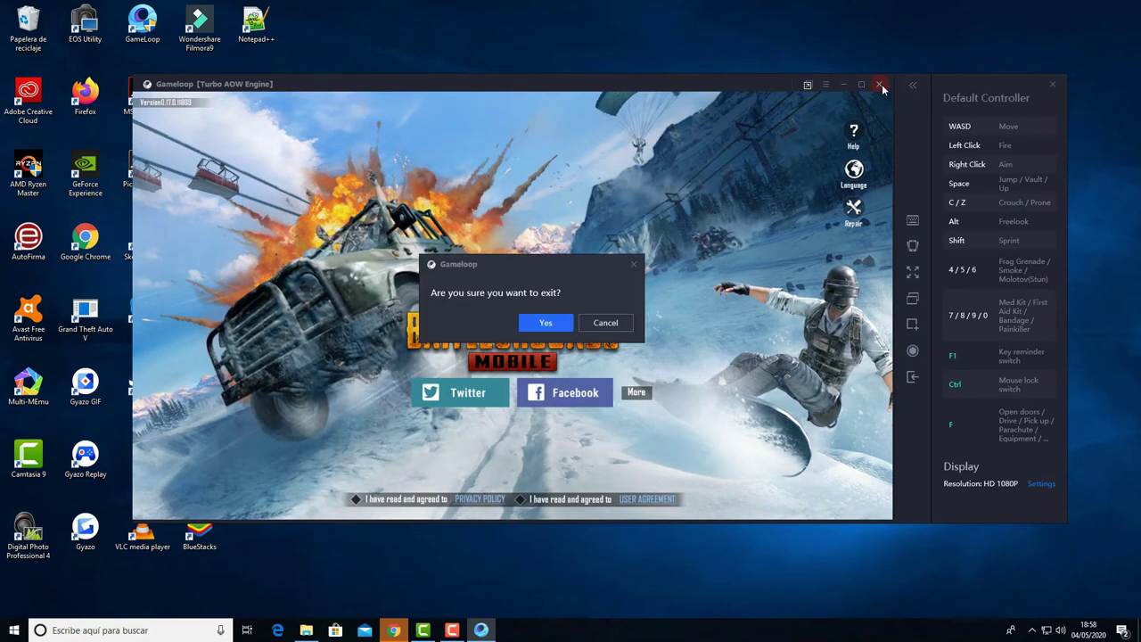
pyautogui.click(546, 322)
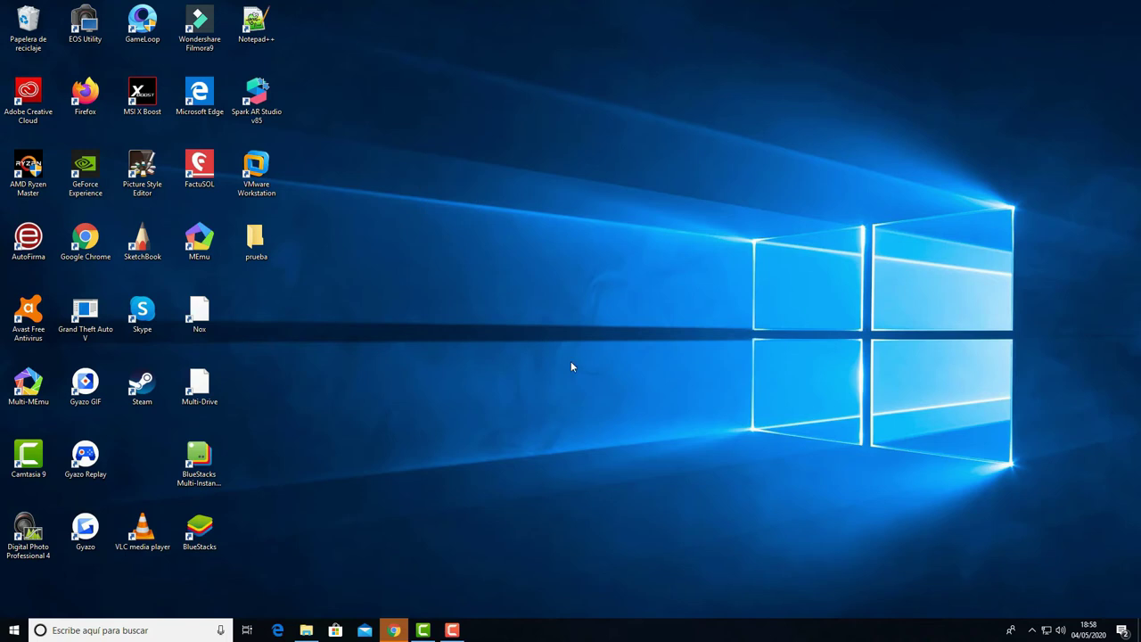
pyautogui.doubleClick(165, 34)
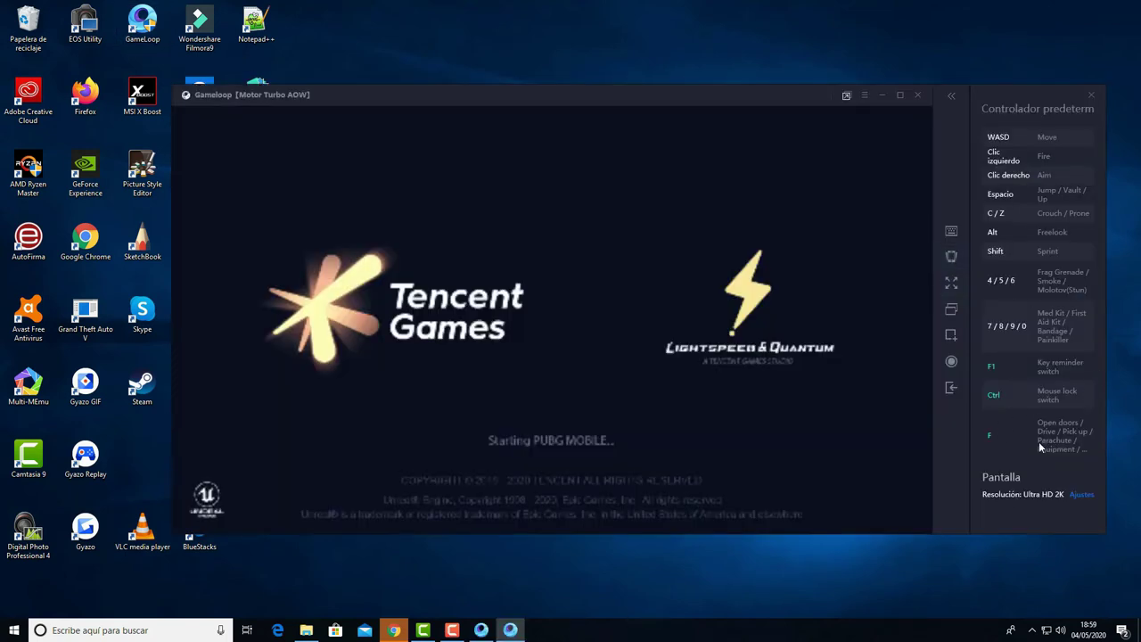
# Check the language in the emulator's basic settings, close them, and allow Google Play services to send data
pyautogui.click(864, 95)
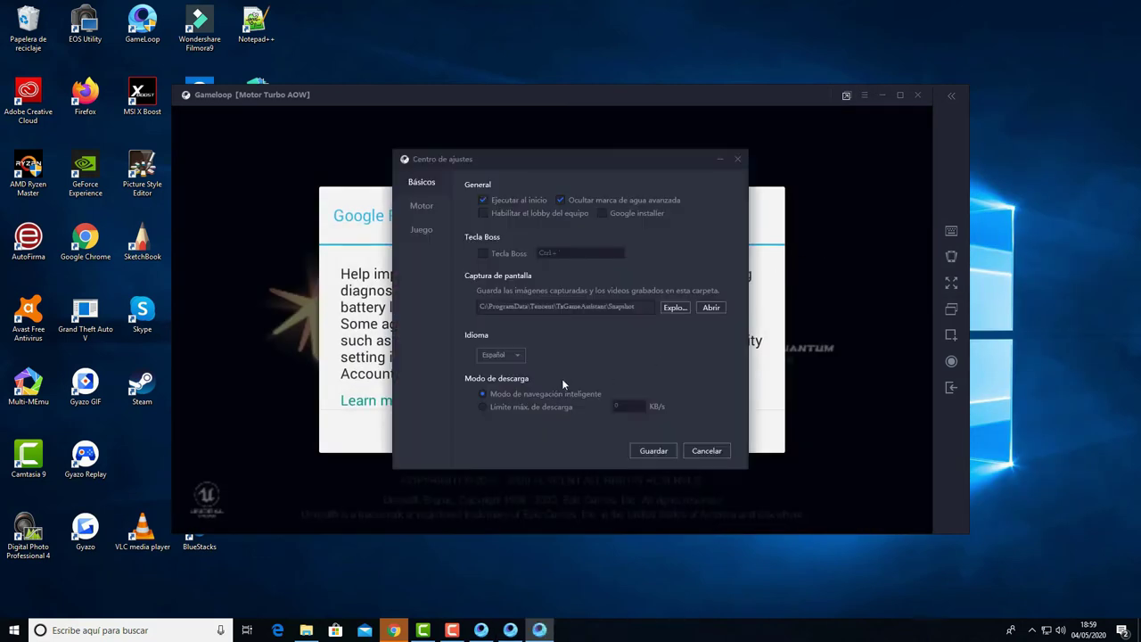
pyautogui.click(738, 163)
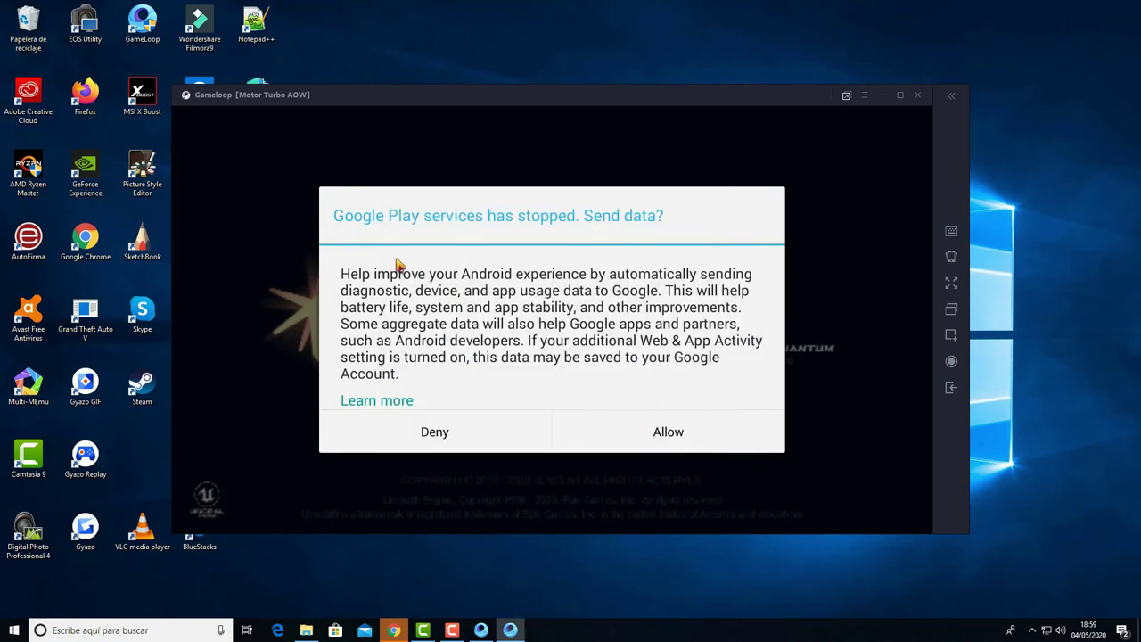
pyautogui.click(668, 428)
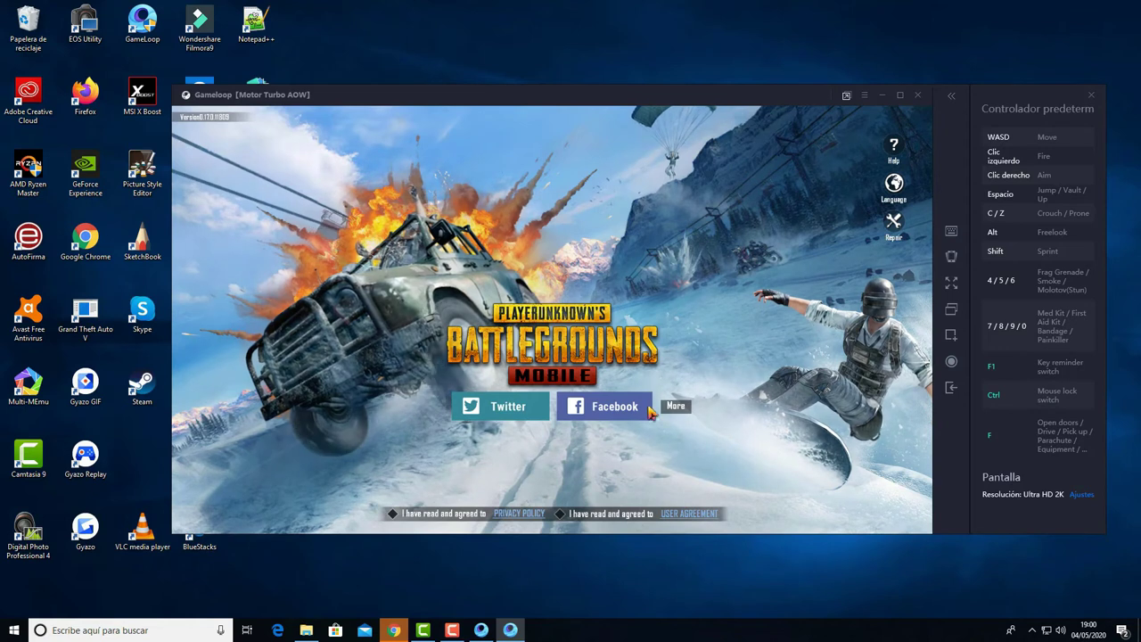
# Accept the privacy policy and user agreement and log in to PUBG MOBILE with Facebook
pyautogui.click(394, 513)
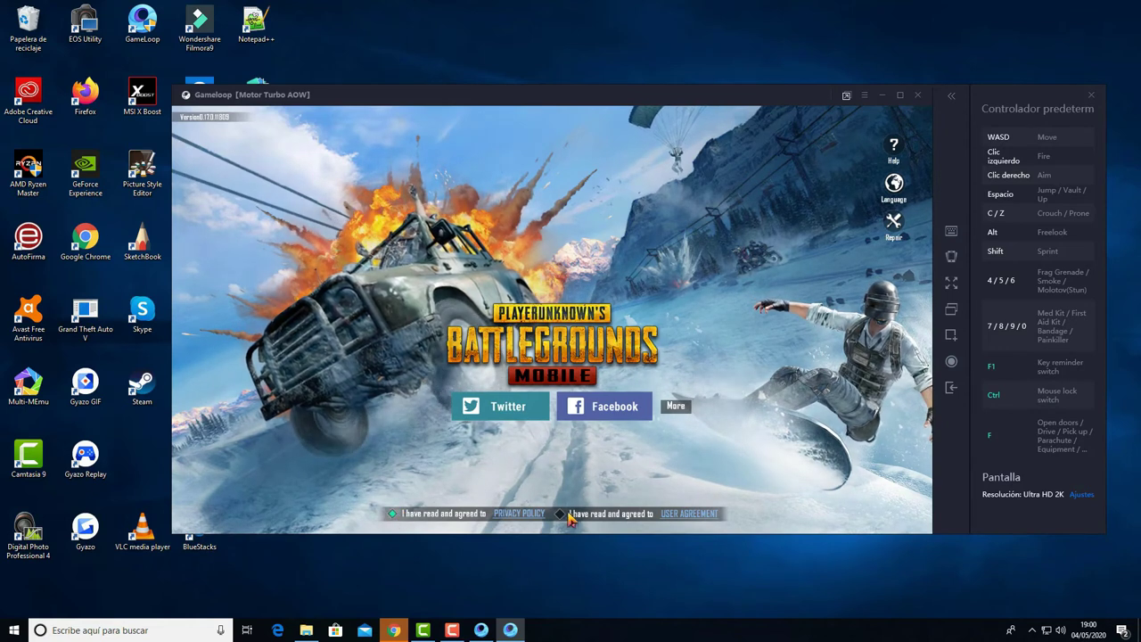
pyautogui.click(560, 514)
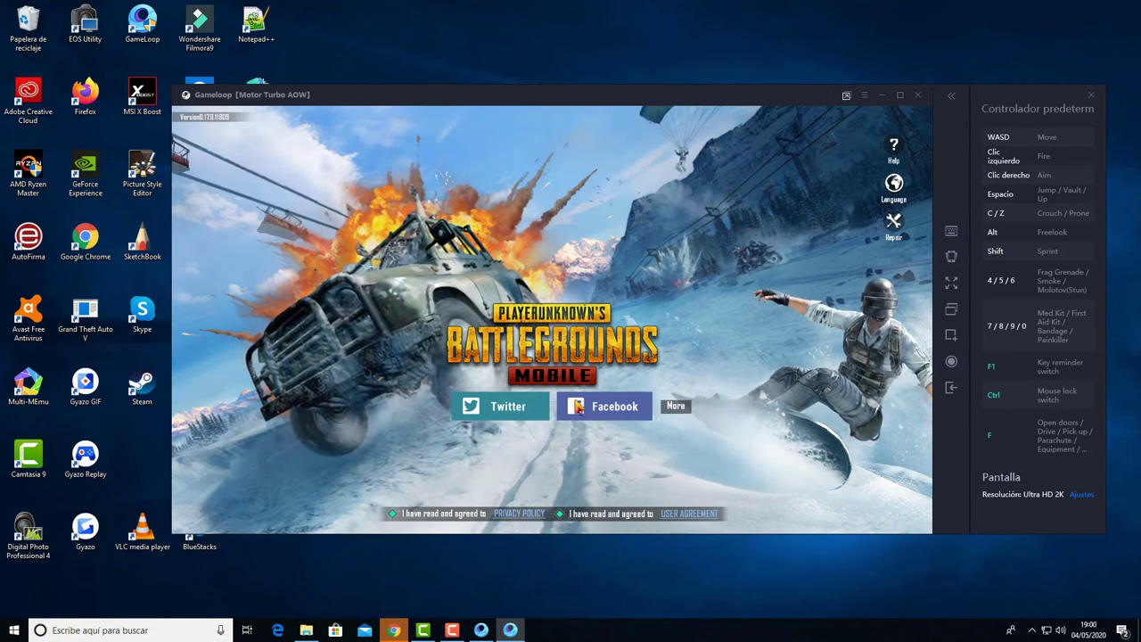
pyautogui.click(609, 415)
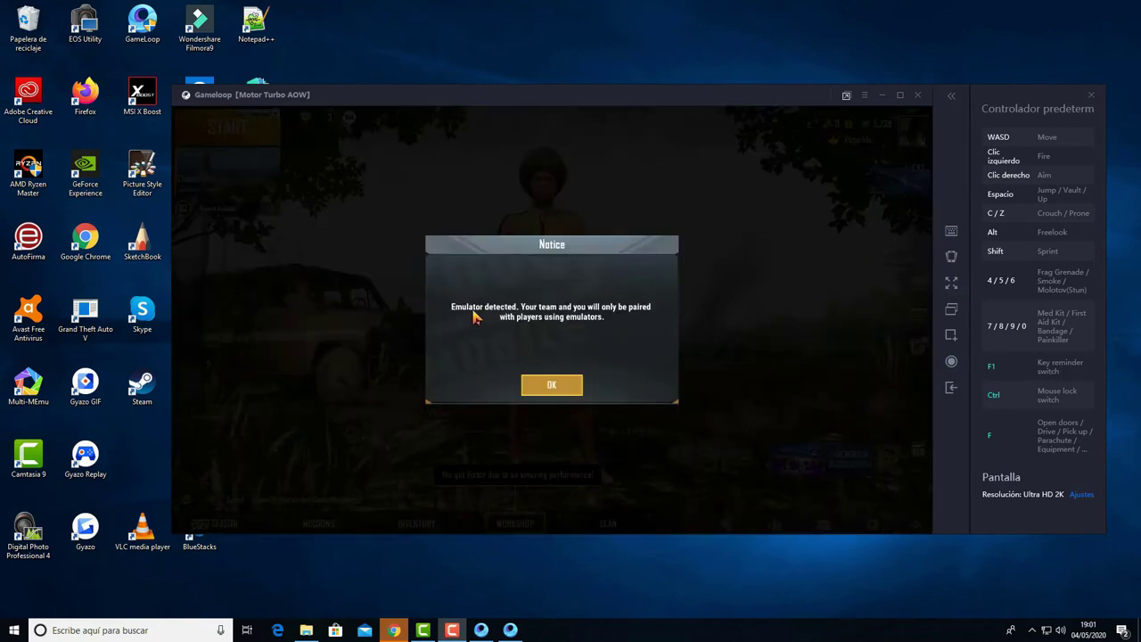
# Dismiss the emulator detection and last-round notices to reach the game lobby
pyautogui.click(562, 247)
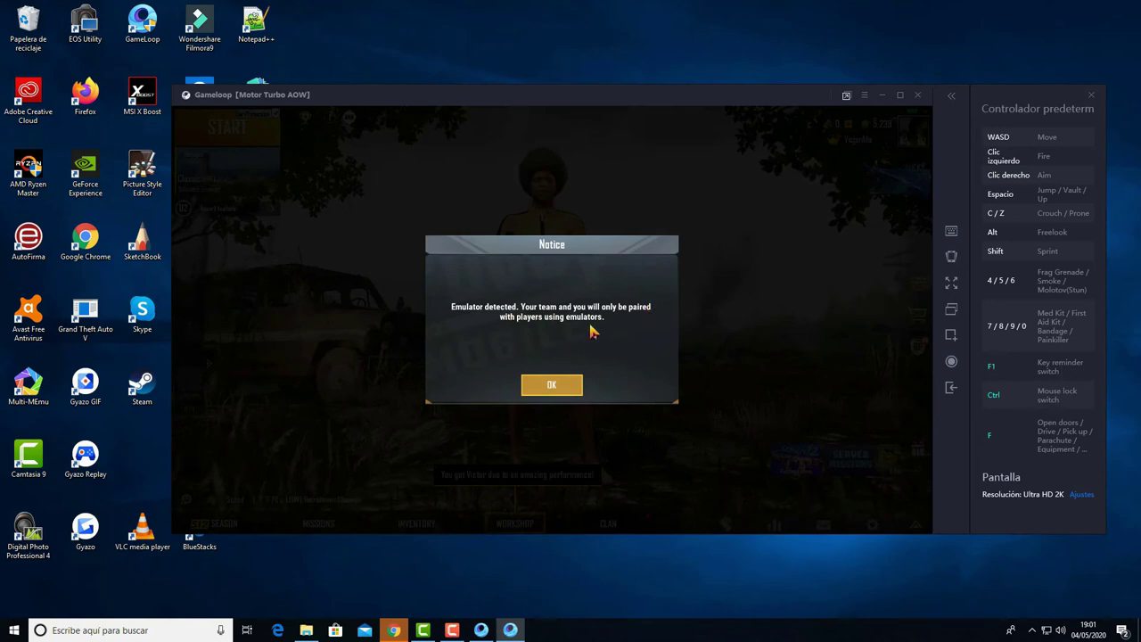
pyautogui.click(561, 392)
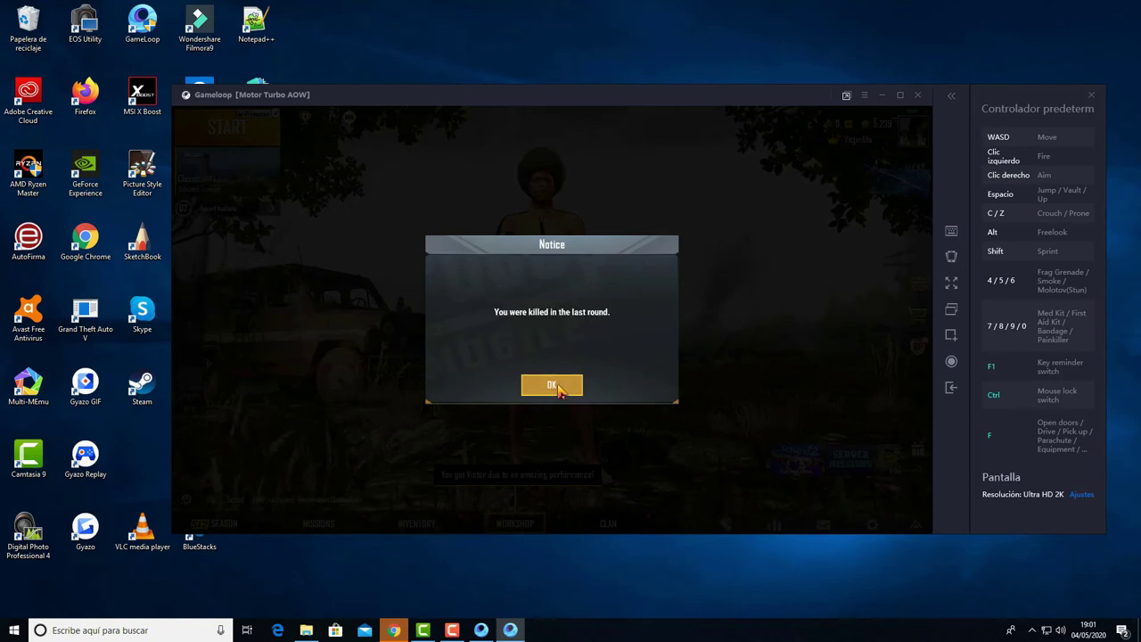
pyautogui.click(551, 385)
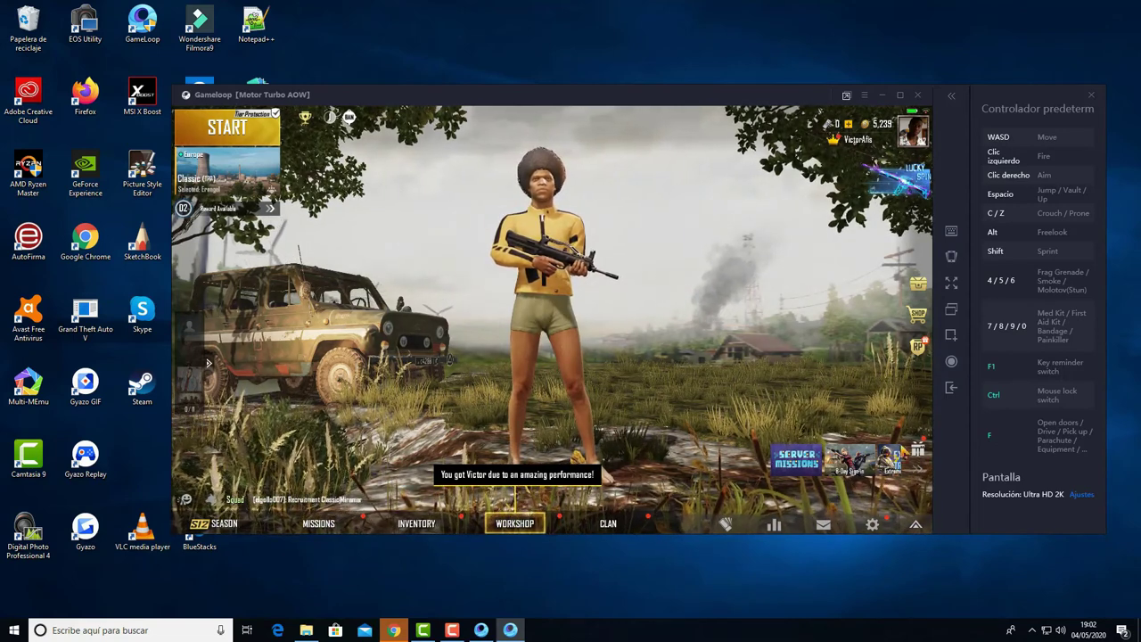
# Change the game's interface language to Español (Latam), accept logging in again, and close the promotional announcement
pyautogui.click(872, 524)
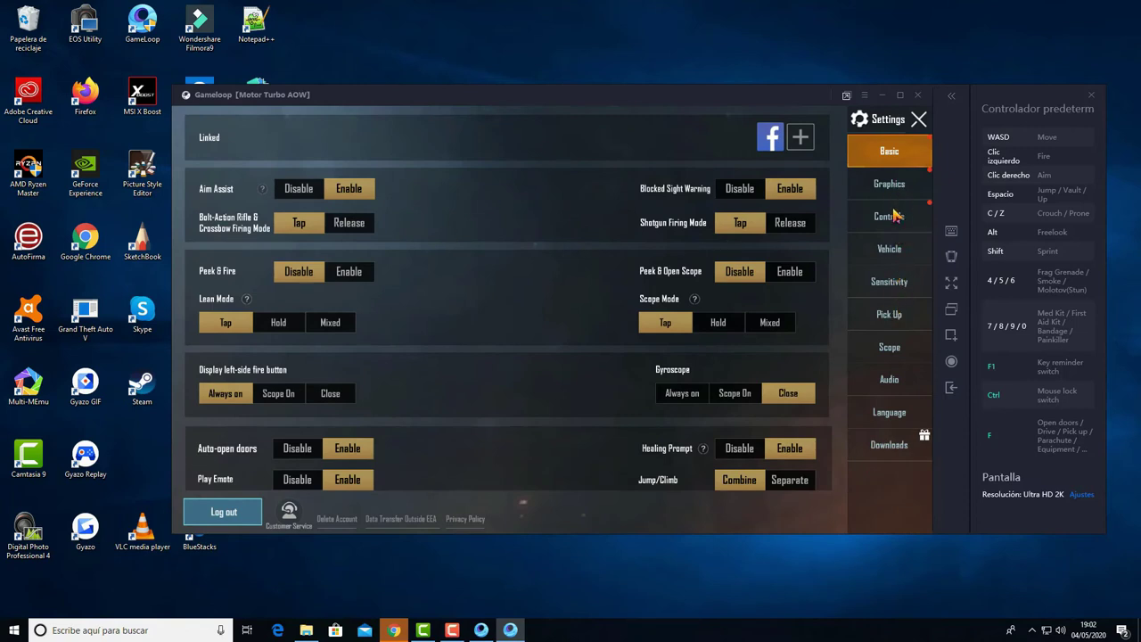
pyautogui.click(889, 413)
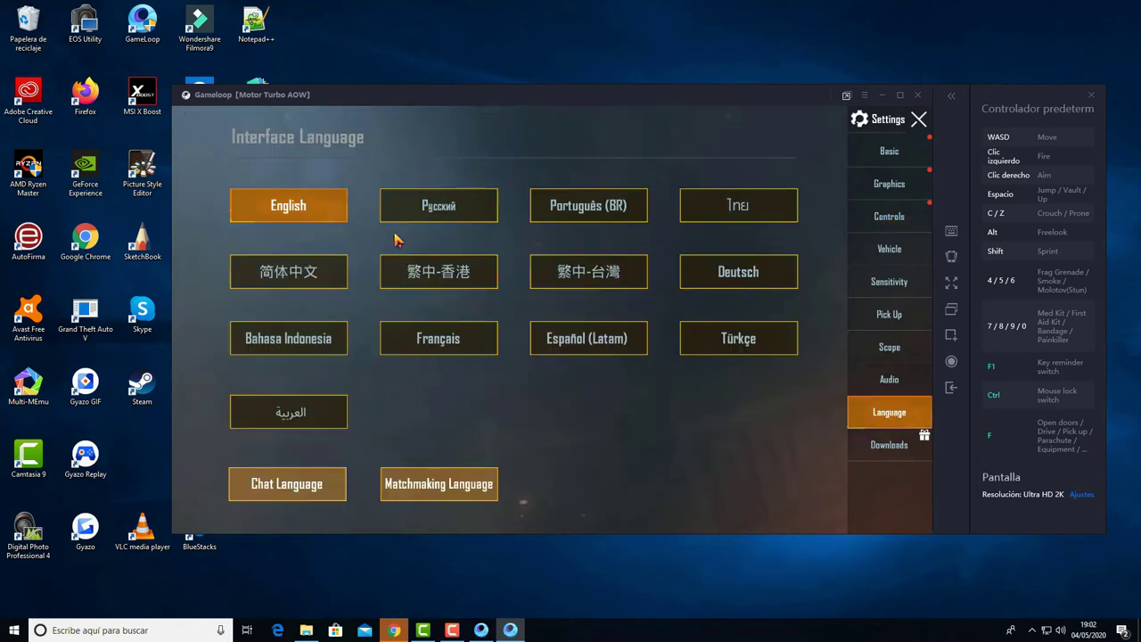
pyautogui.click(599, 340)
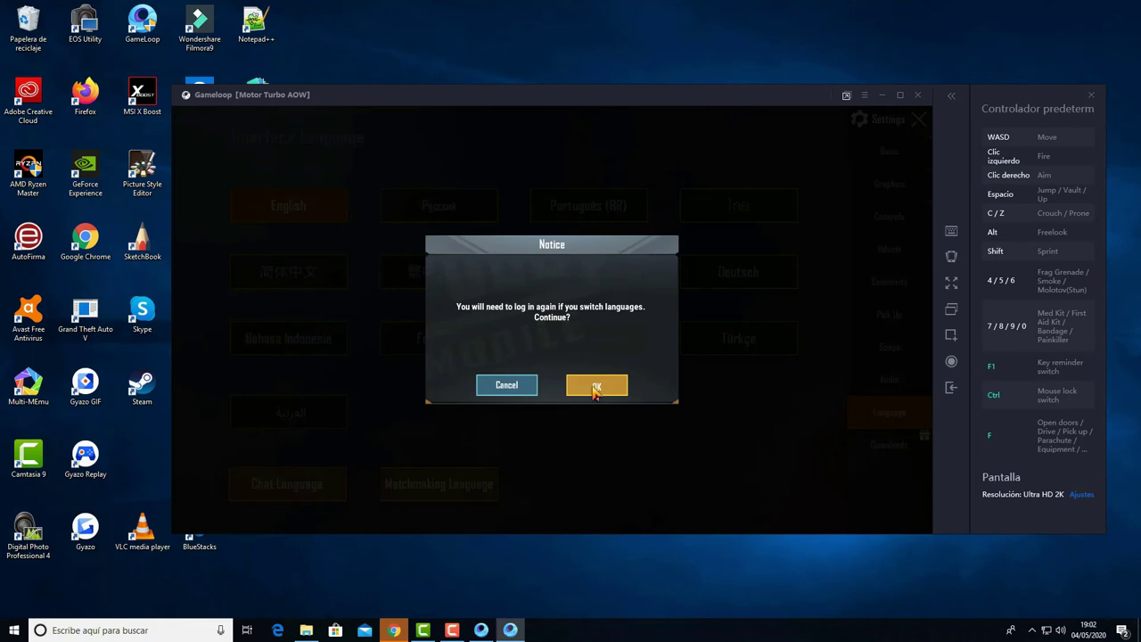
pyautogui.click(595, 388)
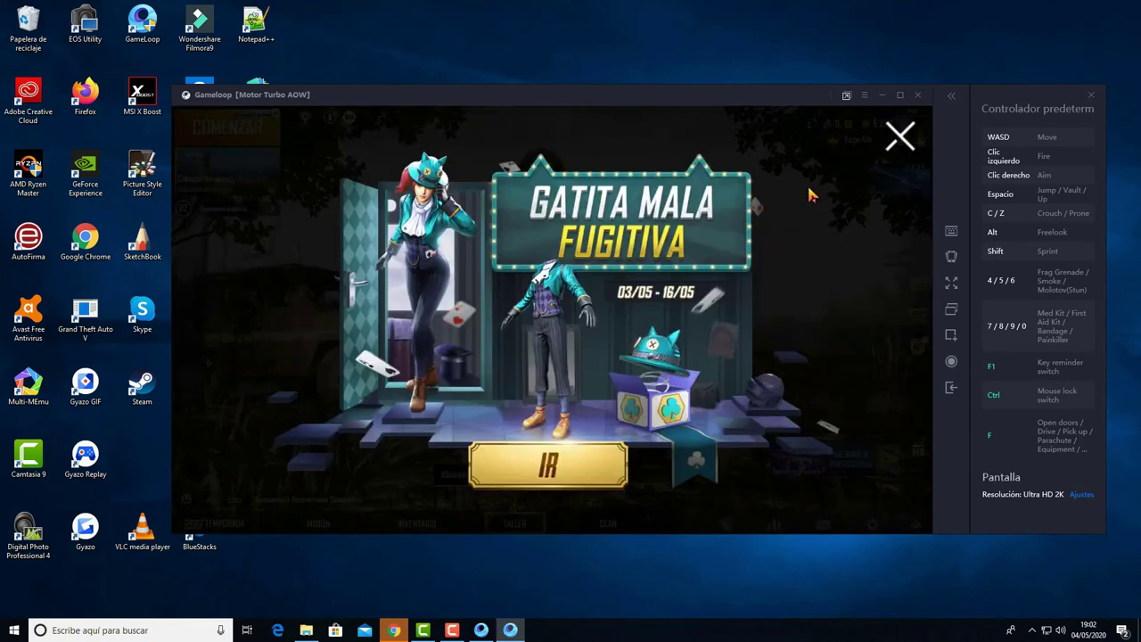
pyautogui.click(901, 135)
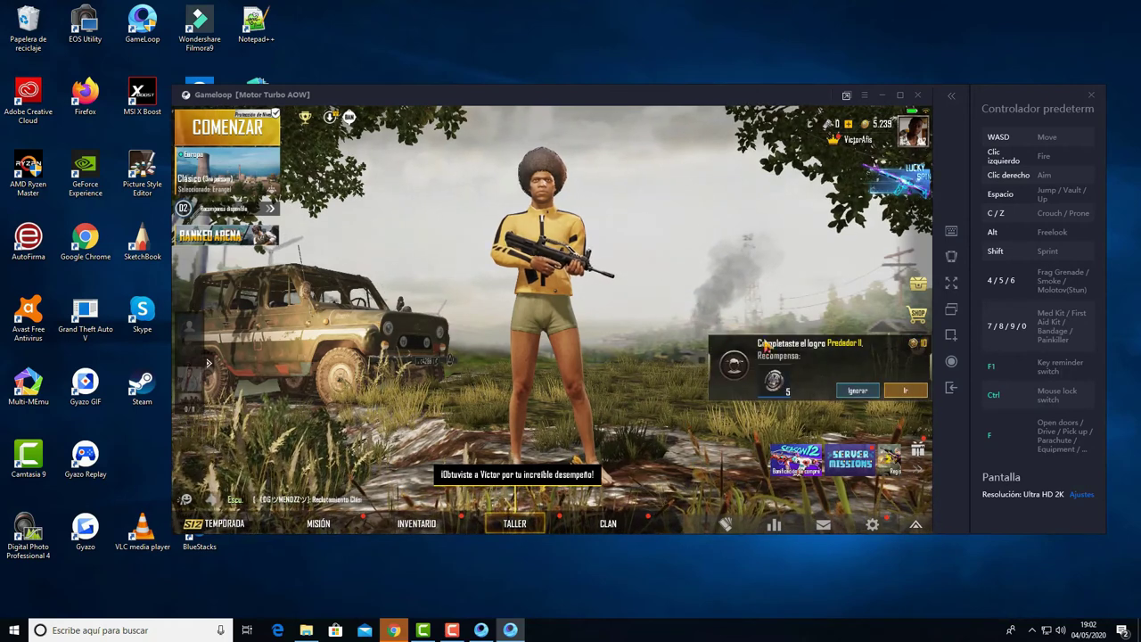
# Start a classic match from the lobby and reposition the emulator window on the desktop during the flight
pyautogui.click(233, 132)
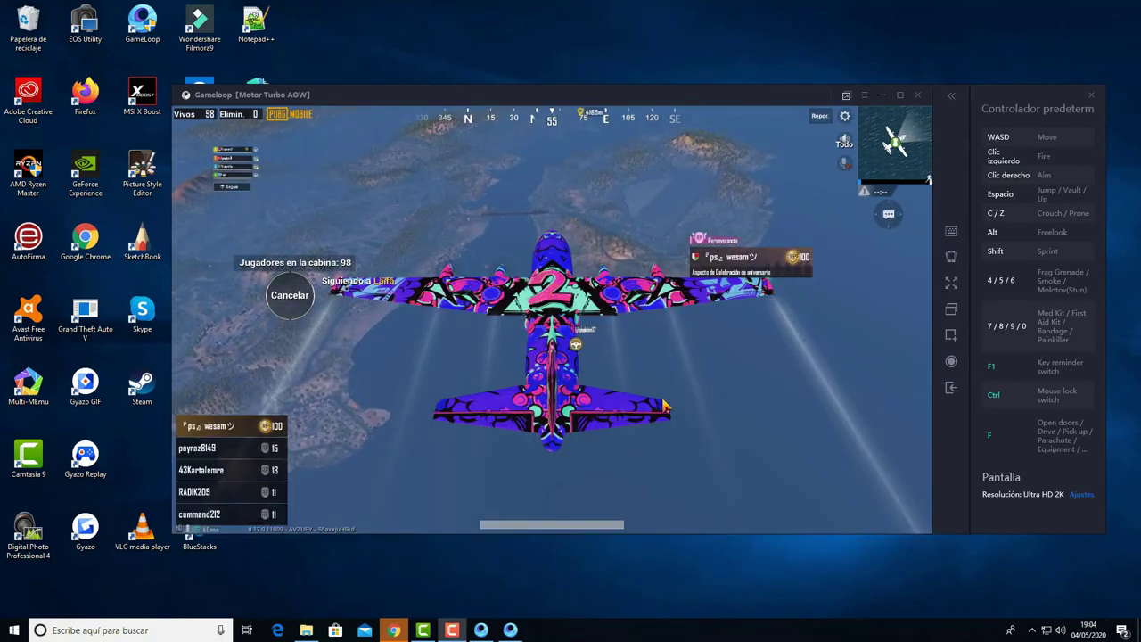
pyautogui.click(665, 406)
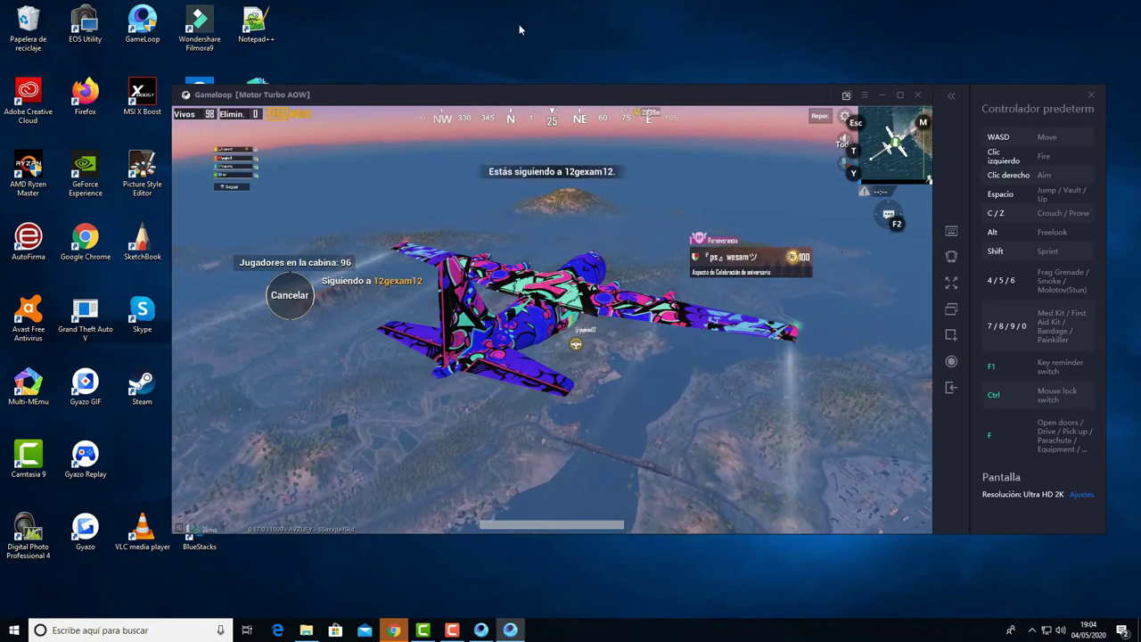
pyautogui.moveTo(546, 89); pyautogui.dragTo(475, 103)
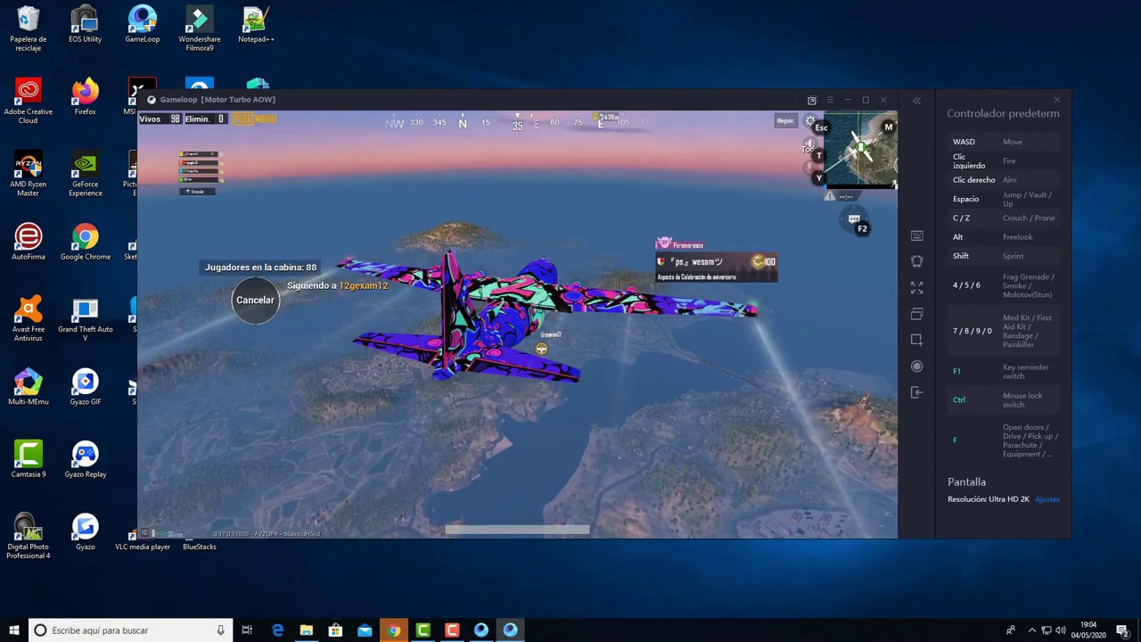